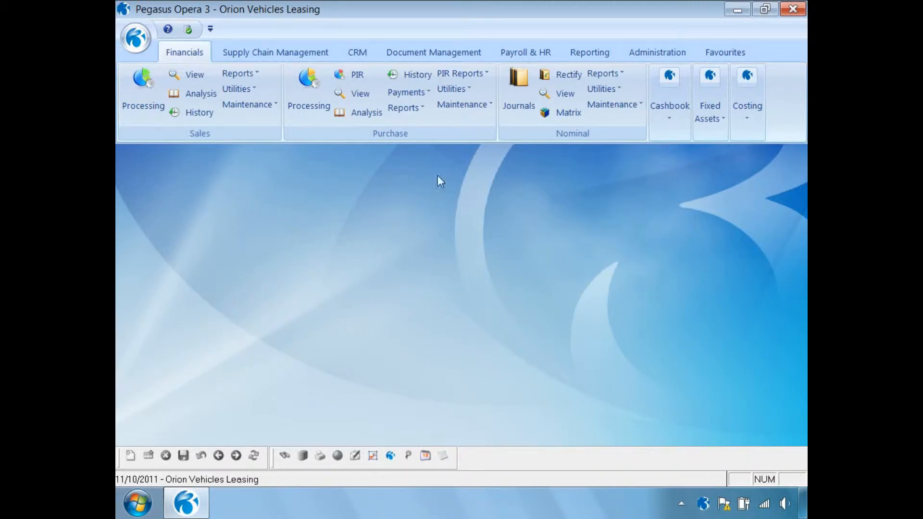
# - Open Landed Cost Groups maintenance and start a new group with code F100 and description Freight
pyautogui.click(282, 54)
pyautogui.click(704, 88)
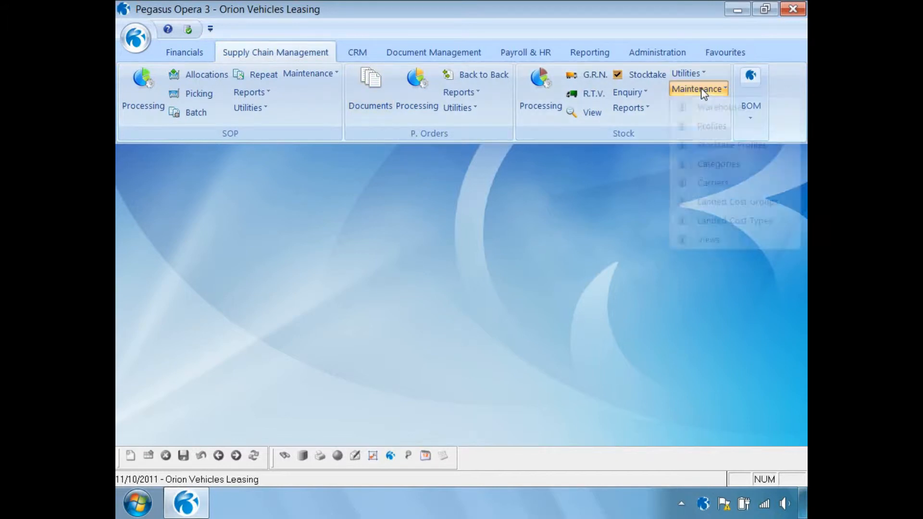
pyautogui.click(727, 204)
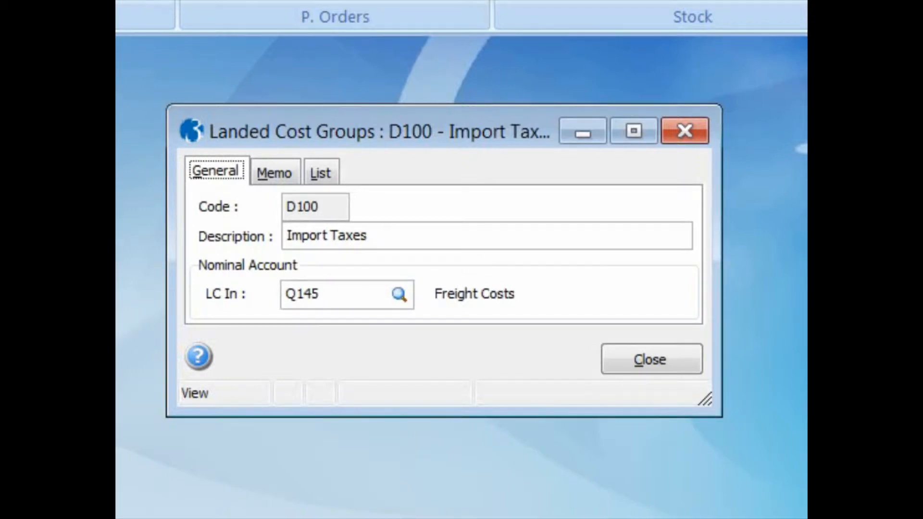
pyautogui.hotkey('ctrl', 'n')
pyautogui.write('F100')
pyautogui.press('Tab')
pyautogui.write('Freight')
pyautogui.press('Tab')
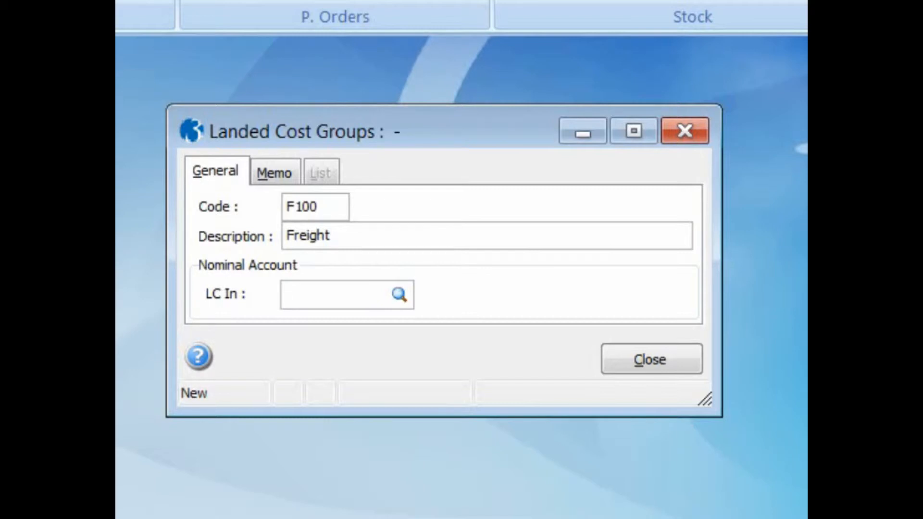
# - Set the group's LC In nominal account to Q145 Freight Costs, save the group, review the group list and close
pyautogui.write('Q')
pyautogui.press('Tab')
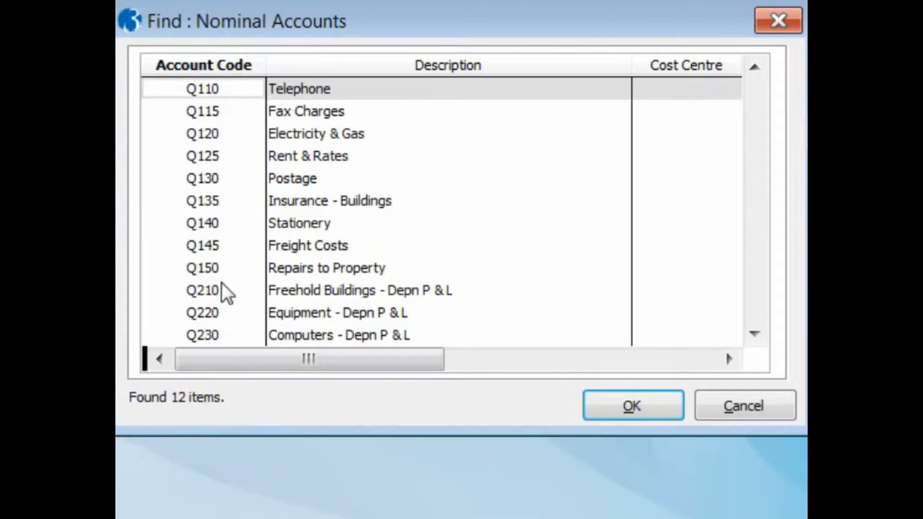
pyautogui.click(220, 246)
pyautogui.click(606, 408)
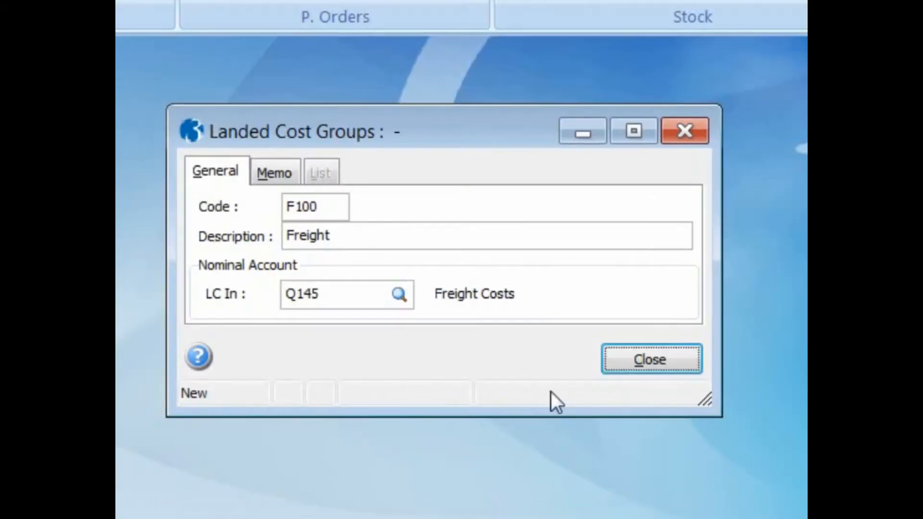
pyautogui.hotkey('ctrl', 's')
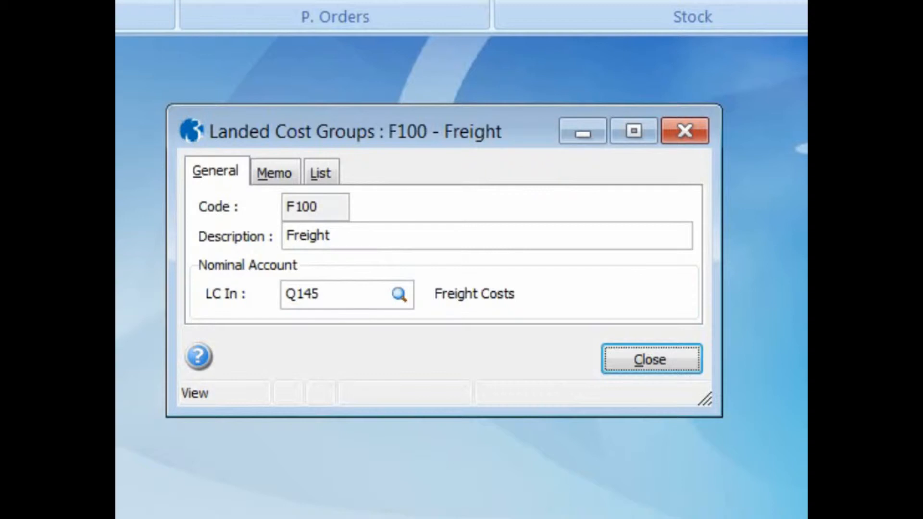
pyautogui.click(329, 171)
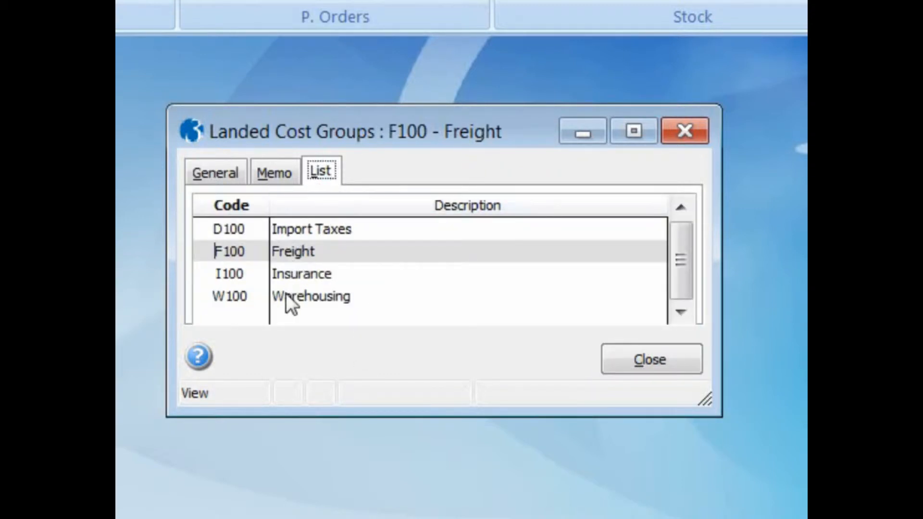
pyautogui.click(603, 372)
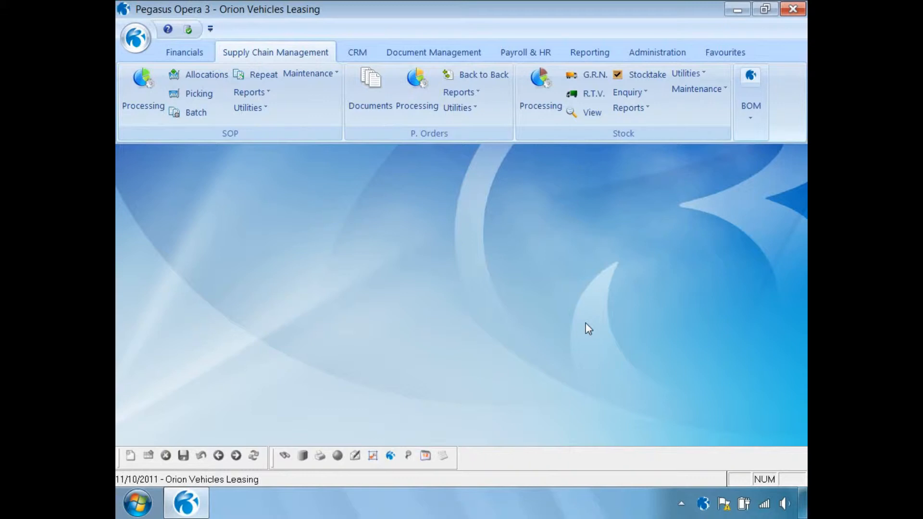
# - Open Landed Cost Types maintenance and start a new type with code T001 and description Sea Transport
pyautogui.click(702, 90)
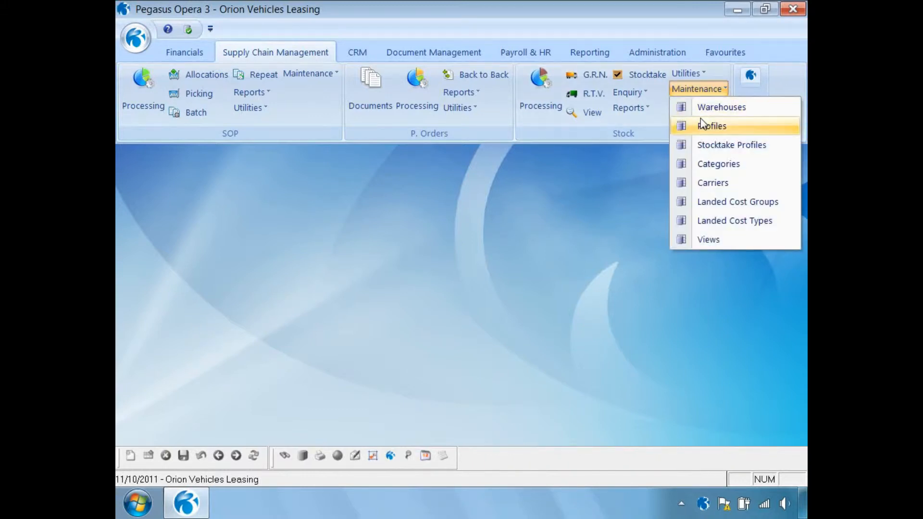
pyautogui.click(715, 224)
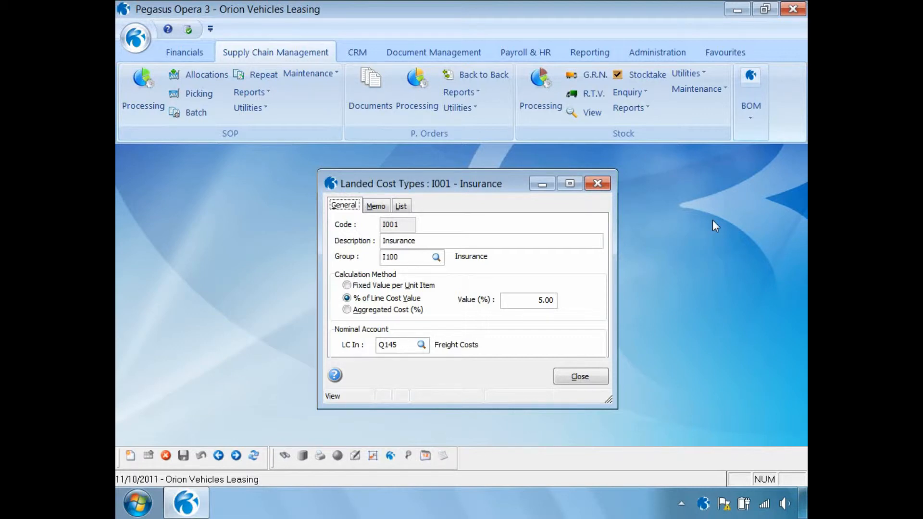
pyautogui.click(131, 456)
pyautogui.write('T001')
pyautogui.press('Tab')
pyautogui.write('Sea Transport')
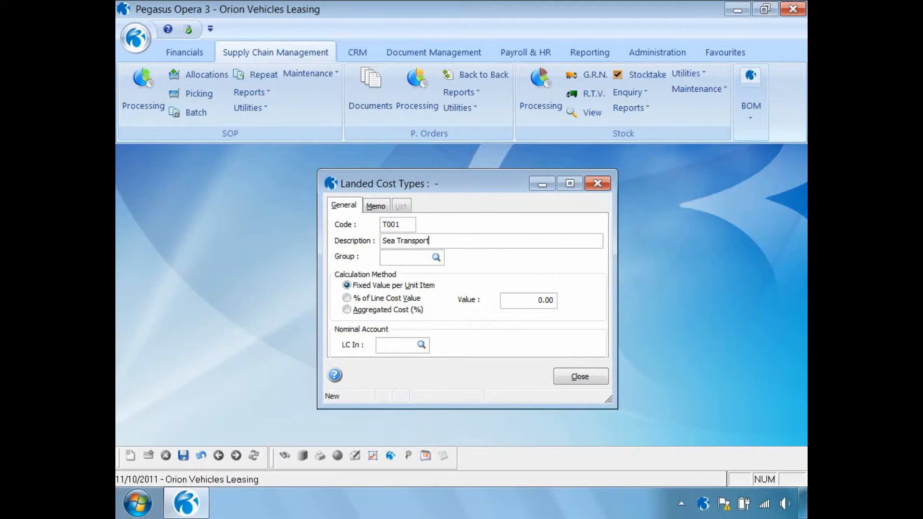
# - Assign the new type to the F100 Freight landed cost group
pyautogui.press('Tab')
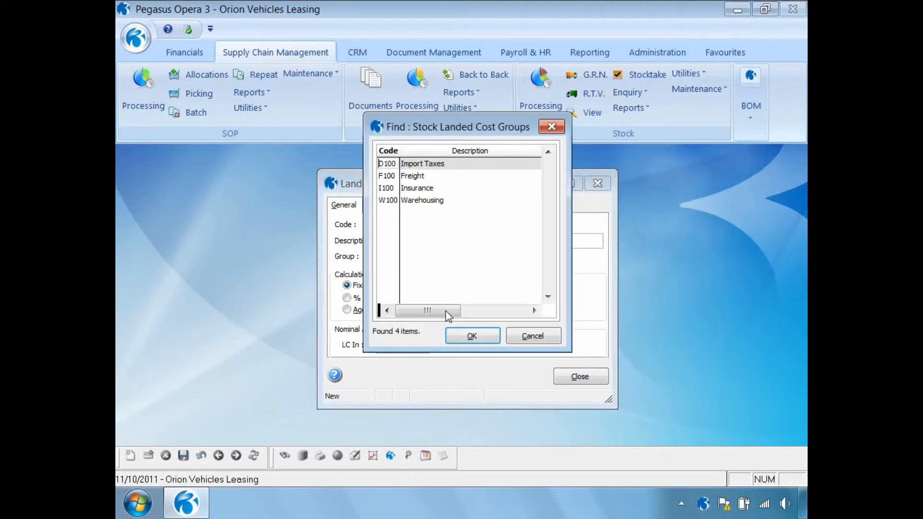
pyautogui.click(406, 176)
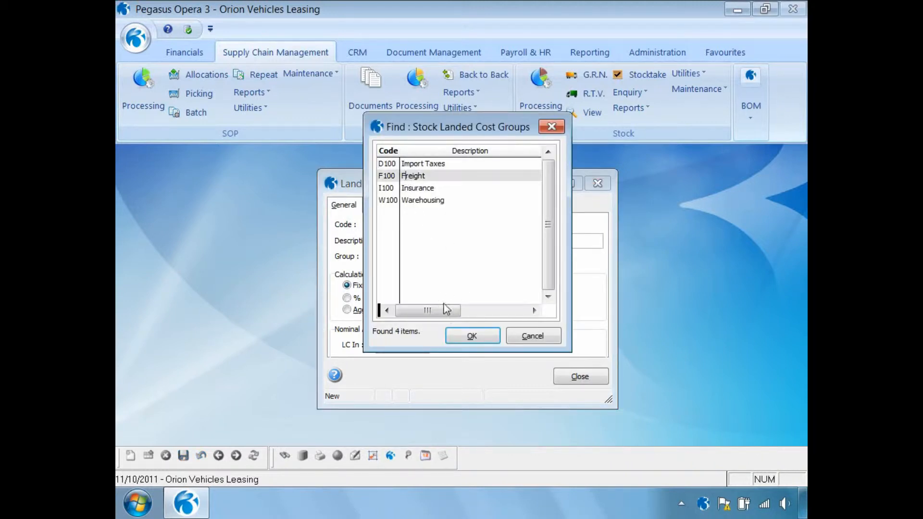
pyautogui.click(453, 335)
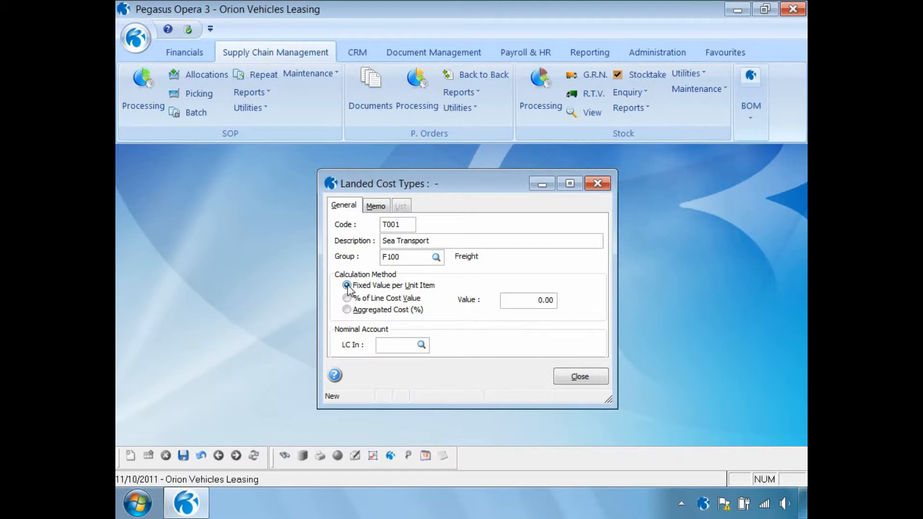
# - Use Fixed Value per Unit Item as calculation method with value 1.75, save the type, review the list and close
pyautogui.click(347, 298)
pyautogui.click(347, 310)
pyautogui.click(346, 286)
pyautogui.click(525, 300)
pyautogui.write('1.75')
pyautogui.click(183, 455)
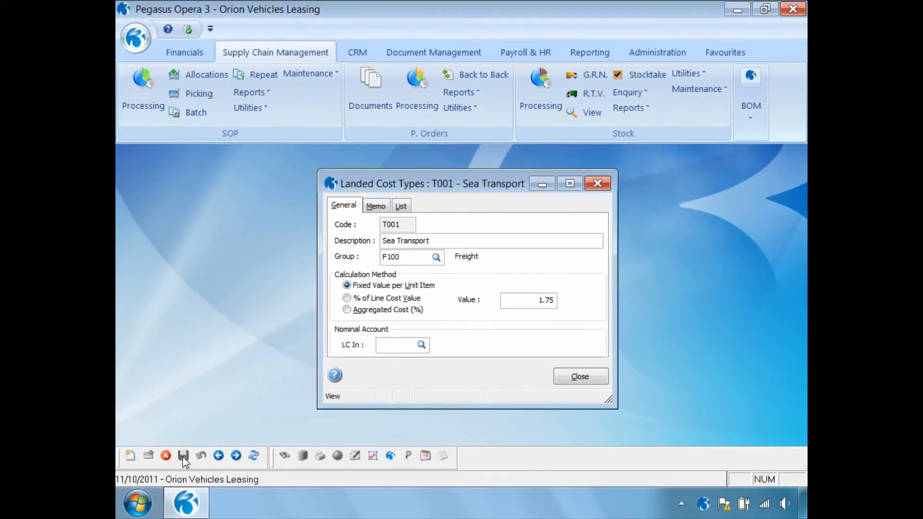
pyautogui.click(401, 207)
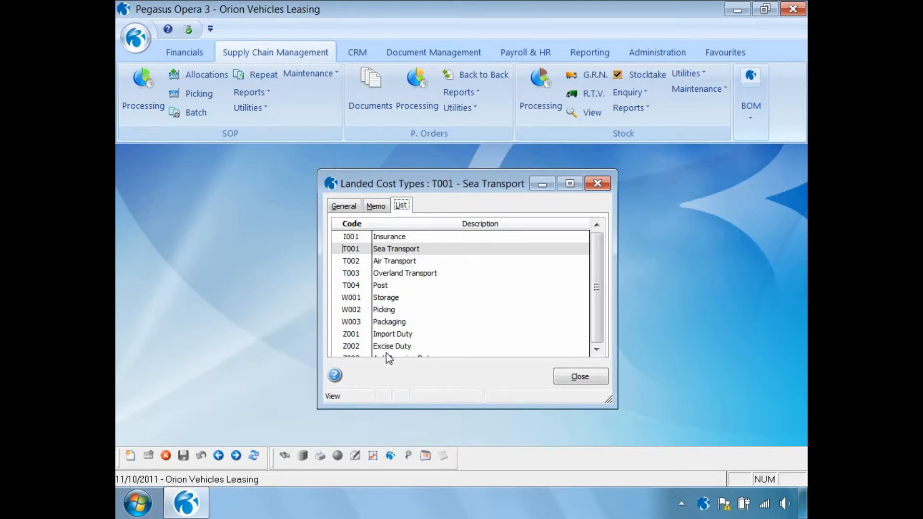
pyautogui.click(584, 380)
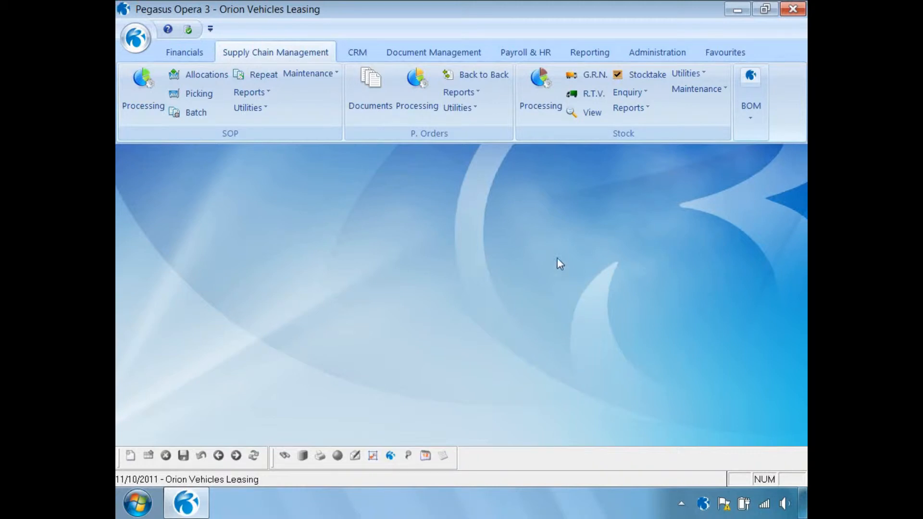
# - Open landed costs for stock item ZACD008 and enable applying landed costs to this stock item
pyautogui.click(538, 94)
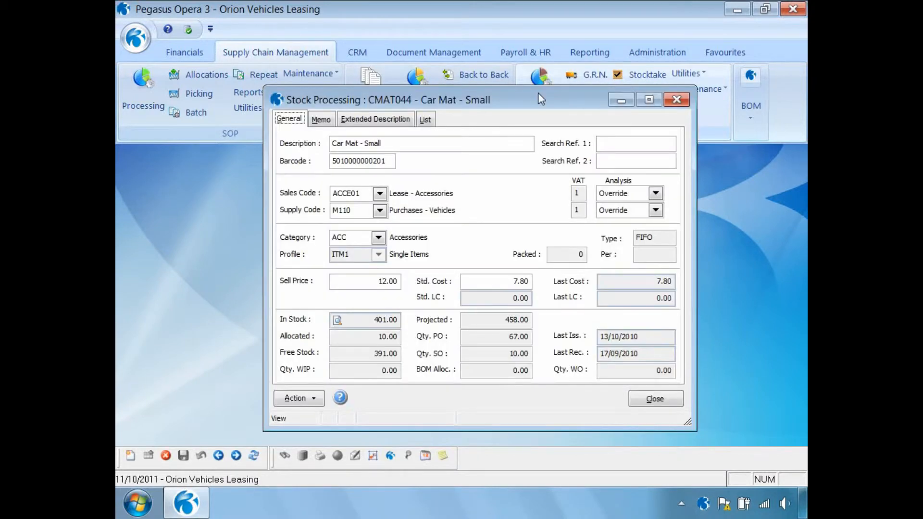
pyautogui.click(315, 399)
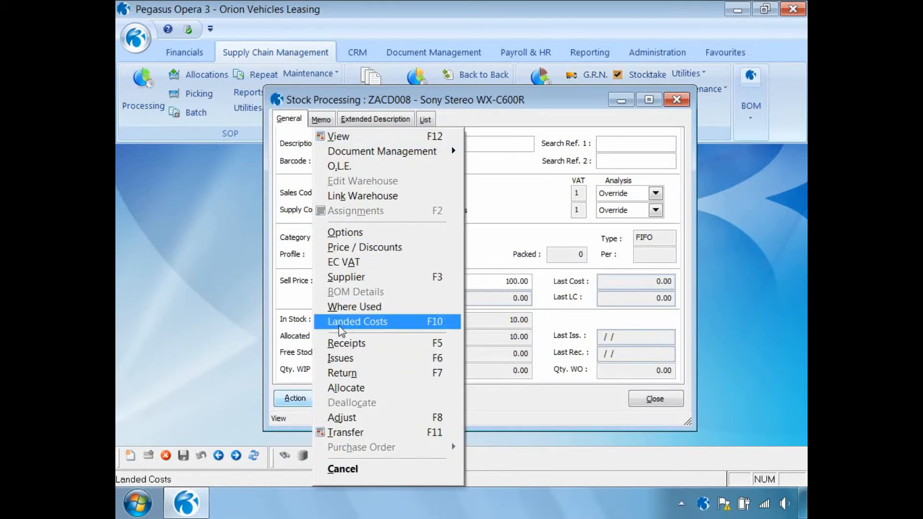
pyautogui.click(340, 322)
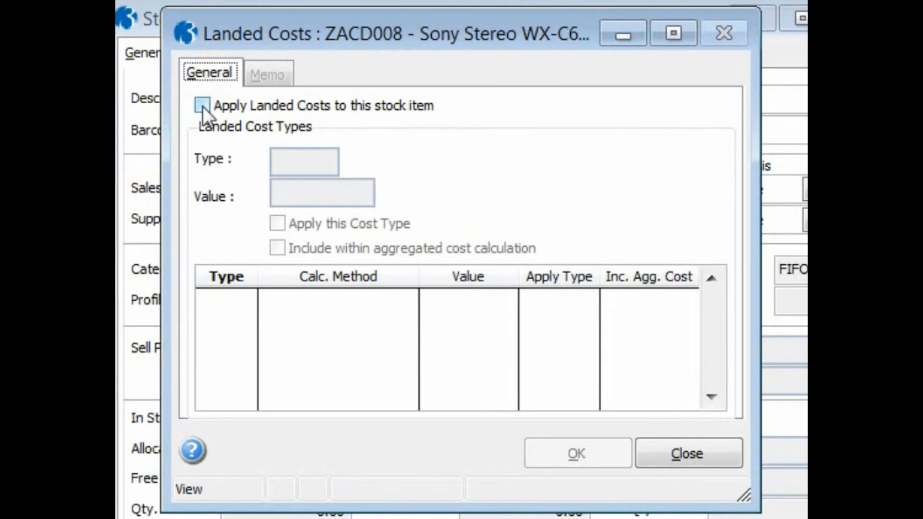
pyautogui.click(202, 105)
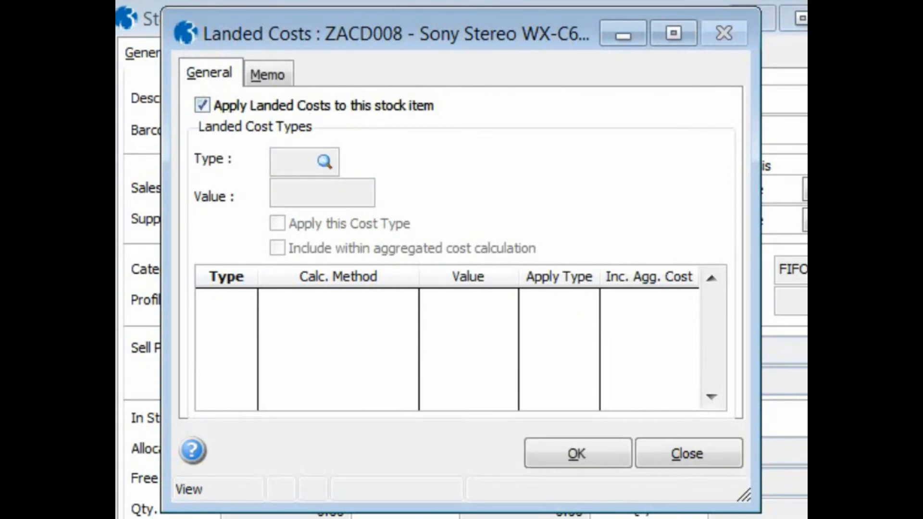
# - Add landed cost type T001 Sea Transport to the item, applied and included within the aggregated cost calculation
pyautogui.hotkey('ctrl', 'n')
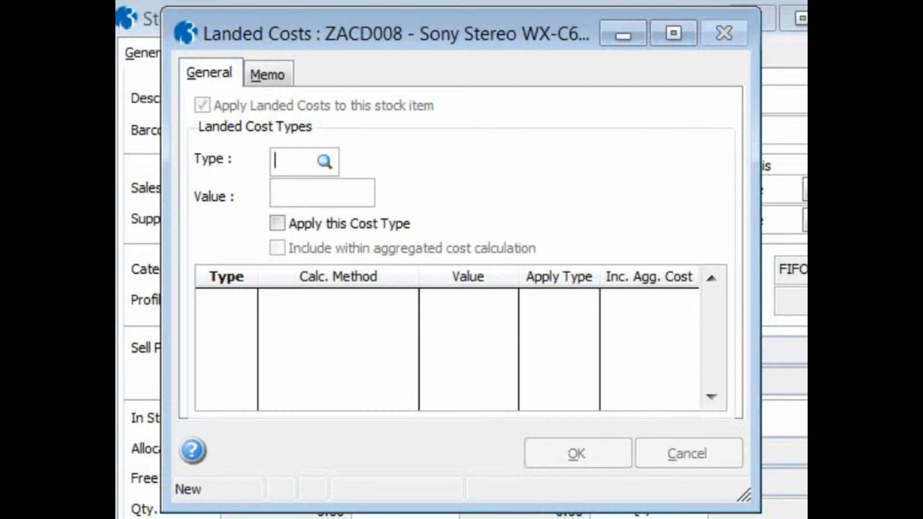
pyautogui.press('F4')
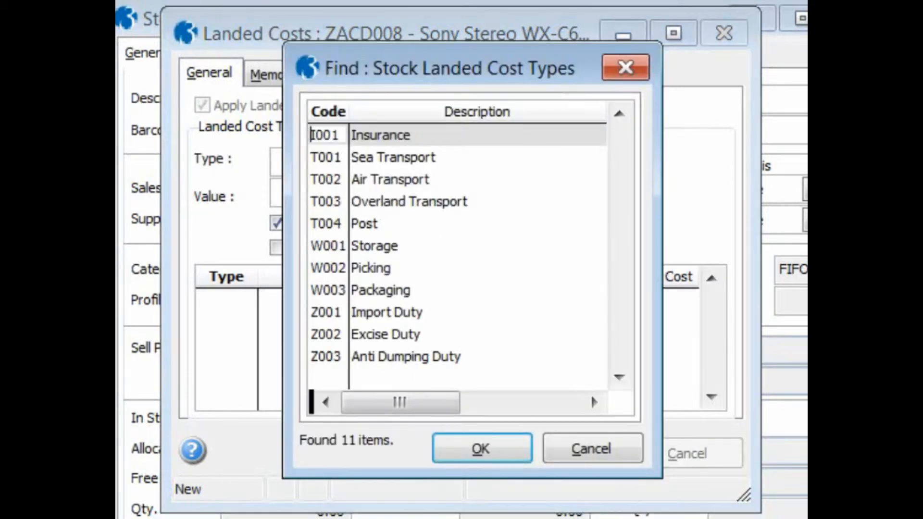
pyautogui.click(329, 161)
pyautogui.click(473, 449)
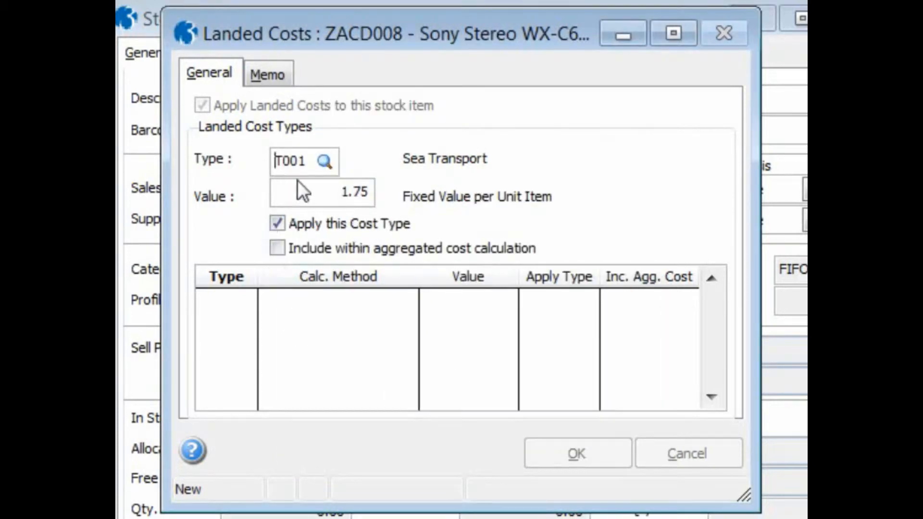
pyautogui.moveTo(319, 192); pyautogui.dragTo(391, 194)
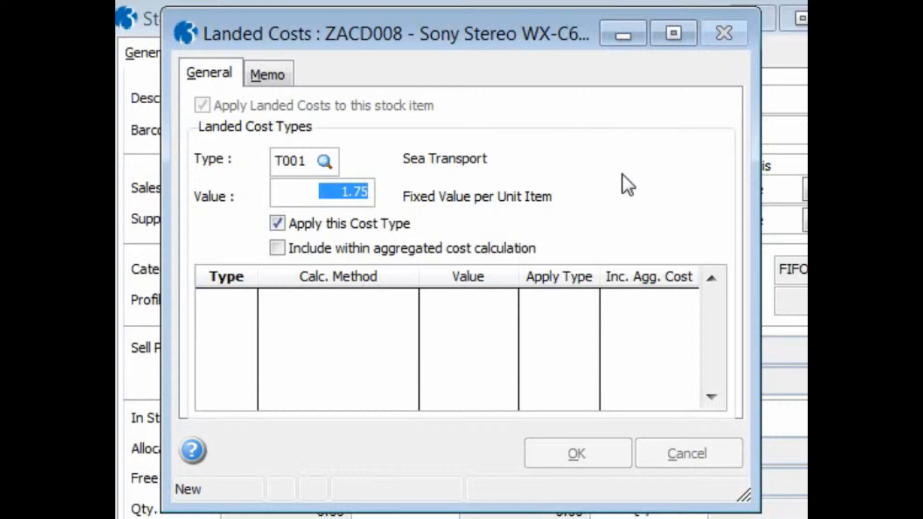
pyautogui.click(276, 249)
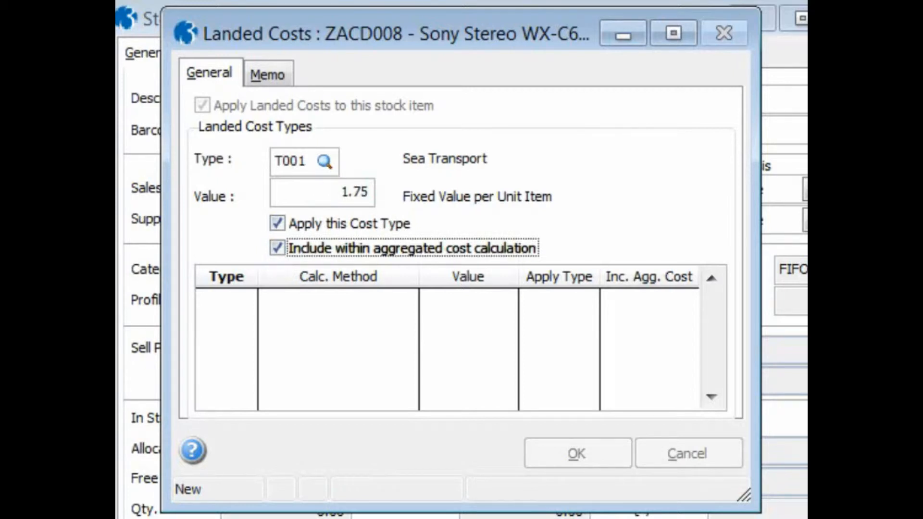
pyautogui.press('Return')
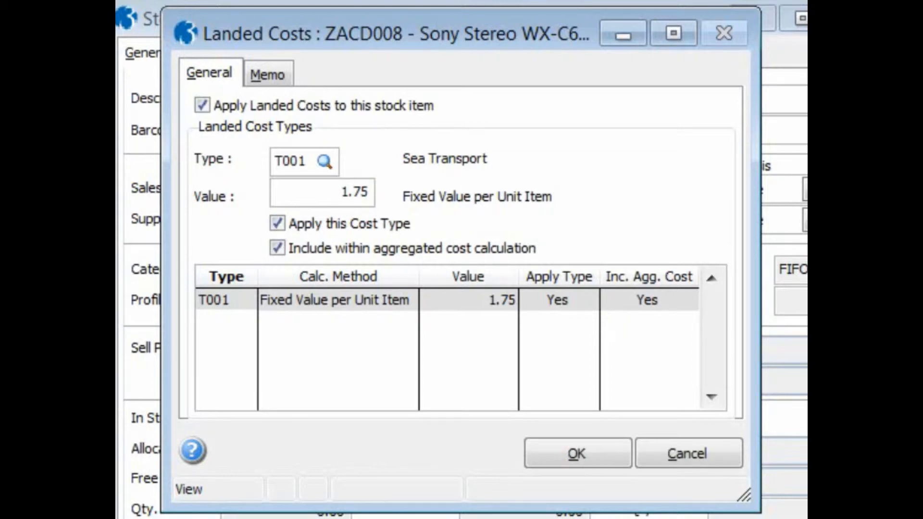
# - Add landed cost type I001 Insurance to the item, applied and included within the aggregated cost calculation, and save
pyautogui.hotkey('ctrl', 'n')
pyautogui.press('Tab')
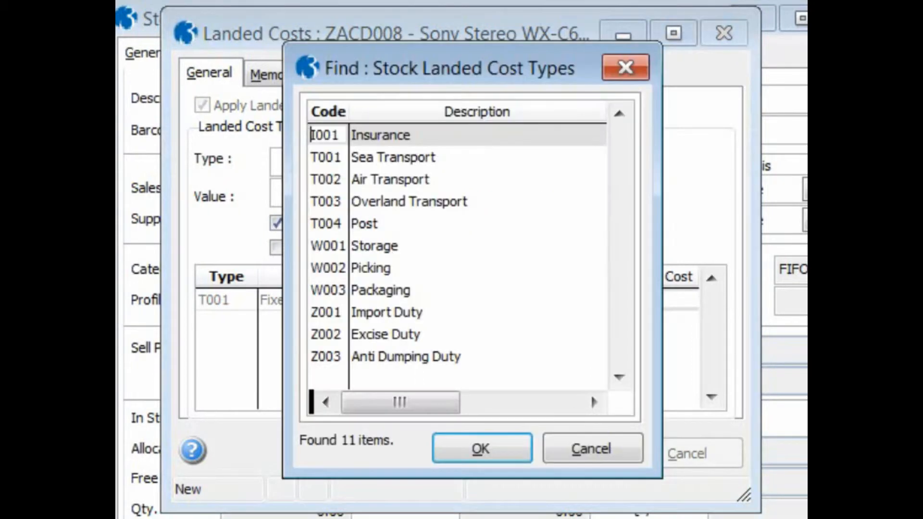
pyautogui.click(490, 446)
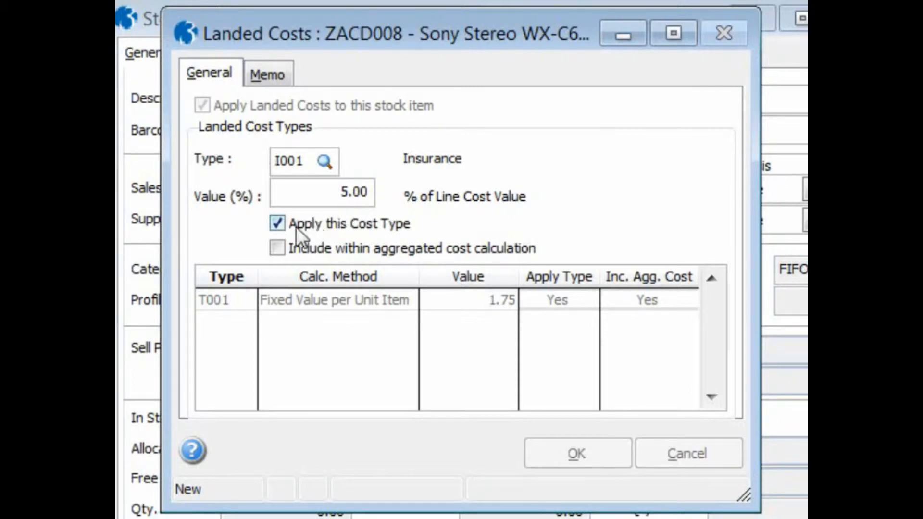
pyautogui.click(275, 245)
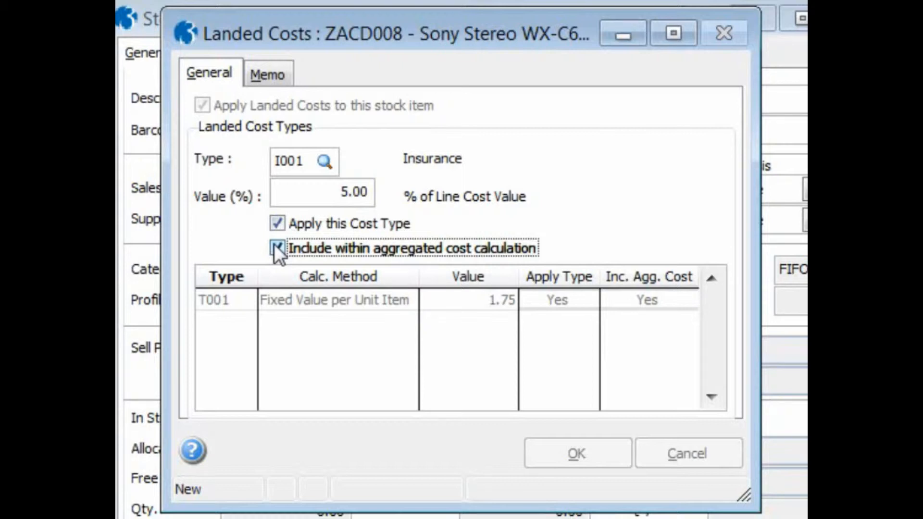
pyautogui.hotkey('ctrl', 's')
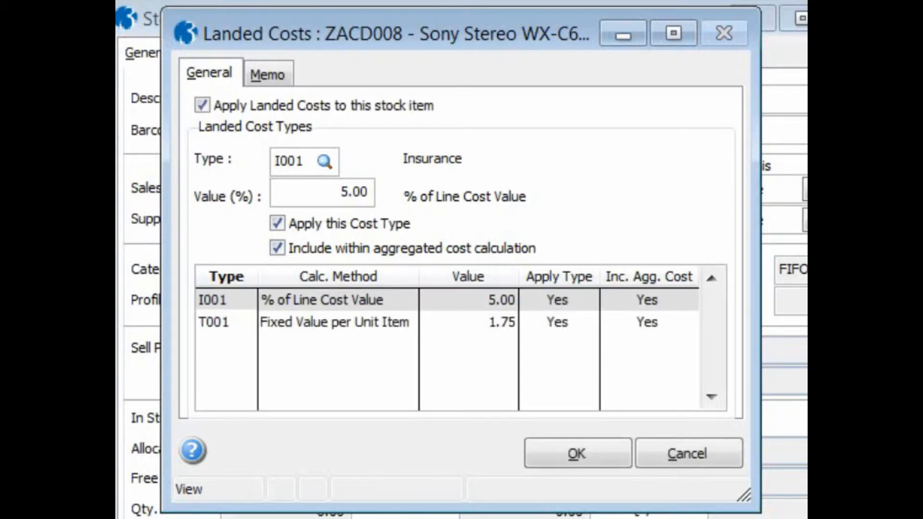
# - Add aggregated cost type Z003 Anti Dumping Duty to the item as an applied cost, then save and close the landed costs
pyautogui.click(611, 452)
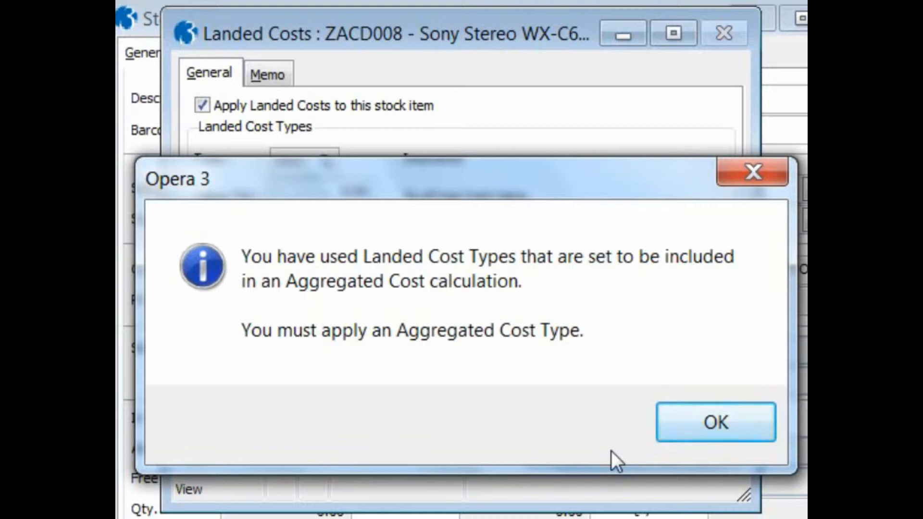
pyautogui.click(691, 415)
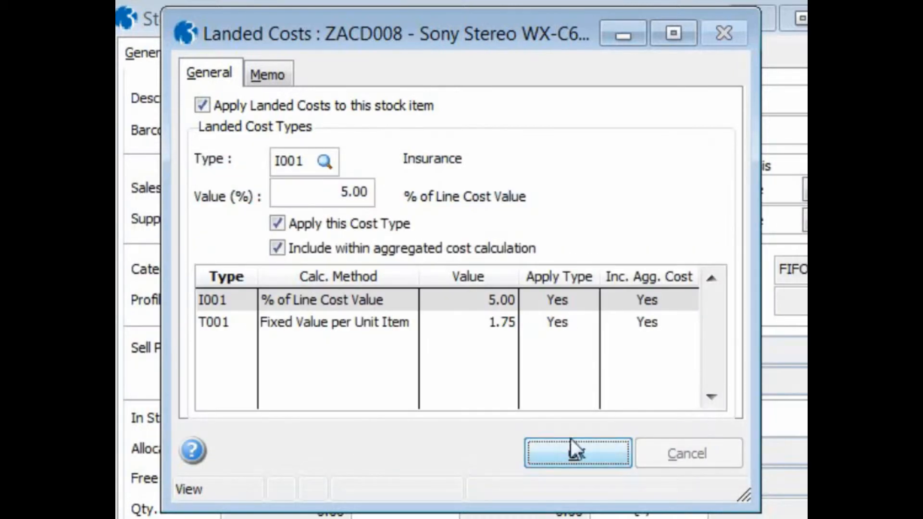
pyautogui.hotkey('ctrl', 'n')
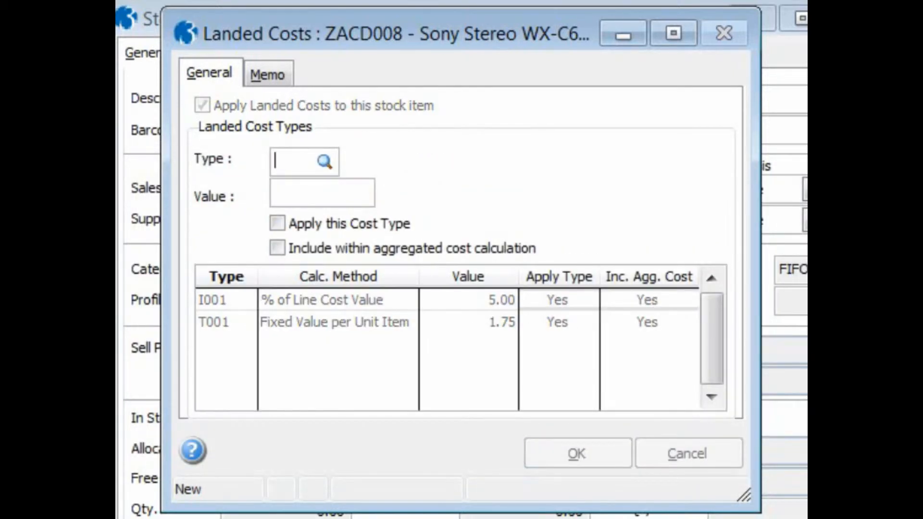
pyautogui.press('Tab')
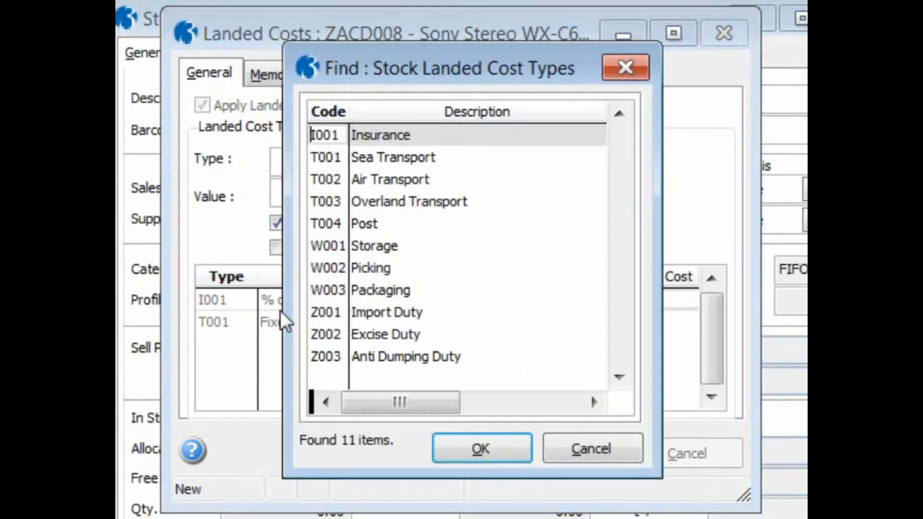
pyautogui.click(400, 357)
pyautogui.click(454, 452)
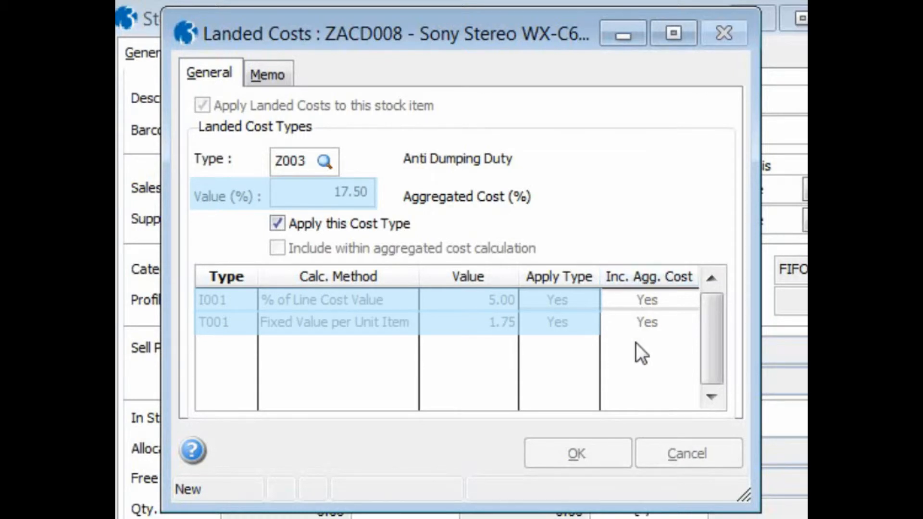
pyautogui.press('Tab')
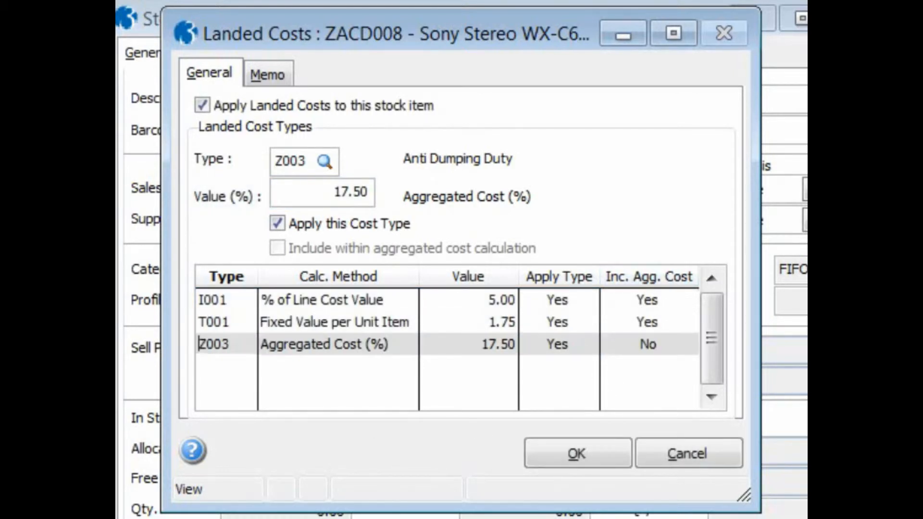
pyautogui.click(550, 451)
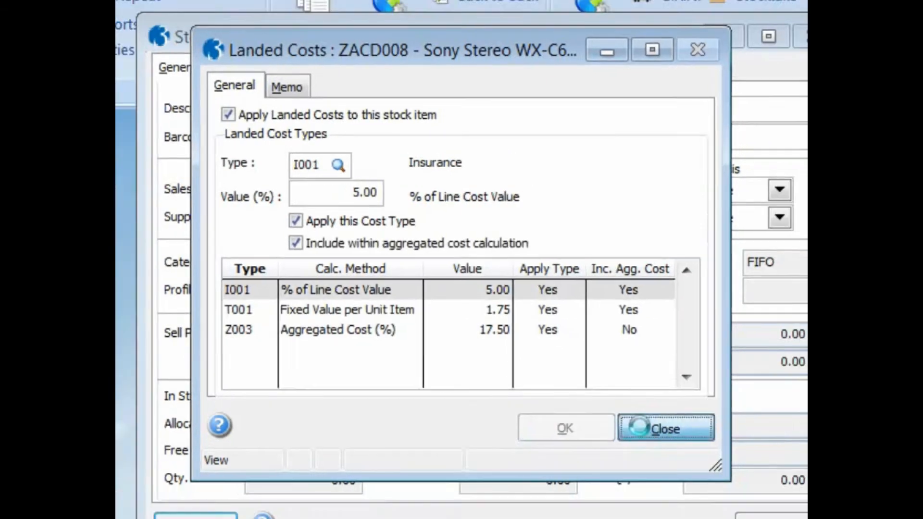
pyautogui.click(656, 453)
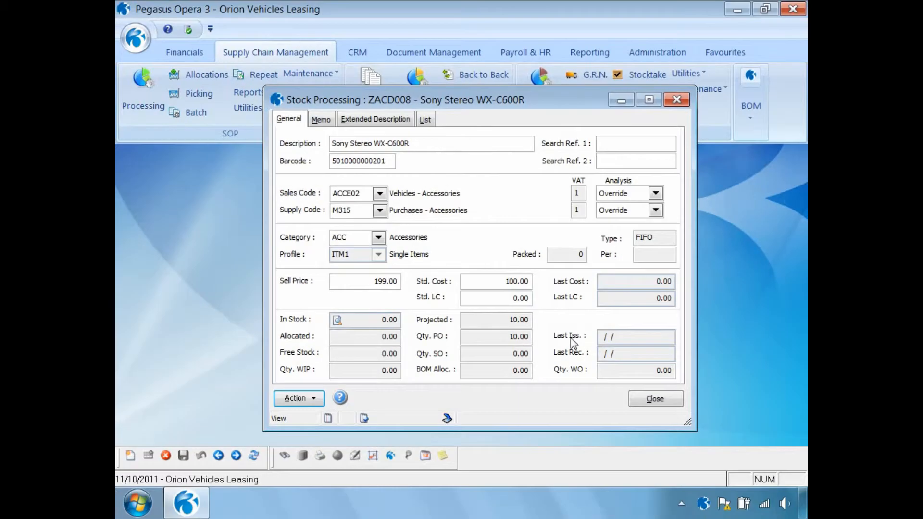
# - Turn off applying landed costs to the stock item and save the change
pyautogui.click(317, 399)
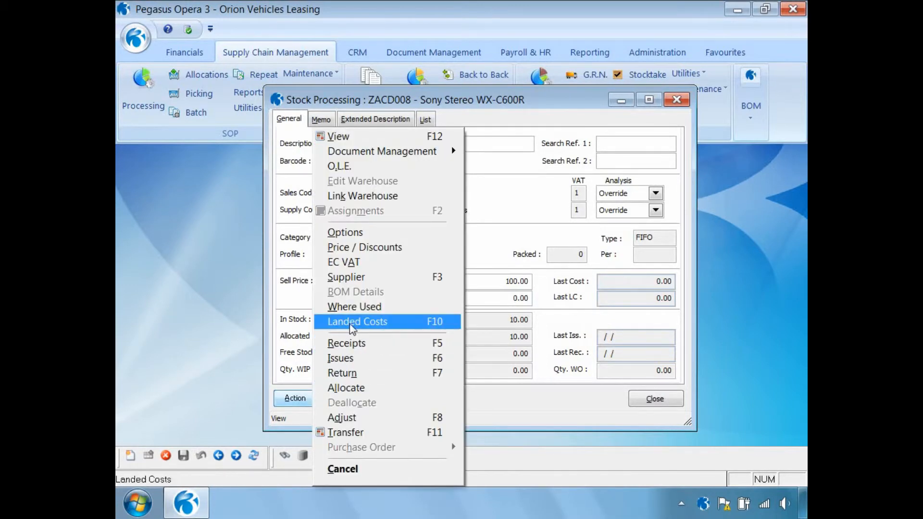
pyautogui.click(353, 320)
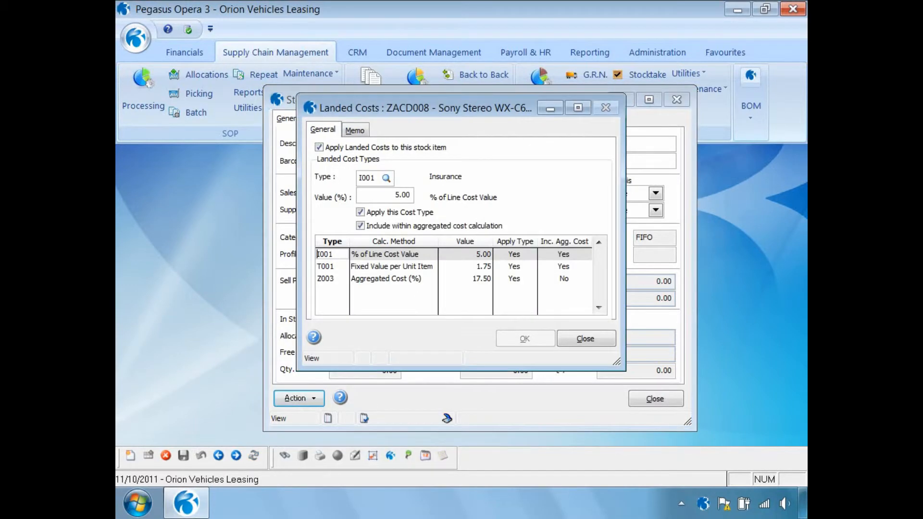
pyautogui.click(319, 147)
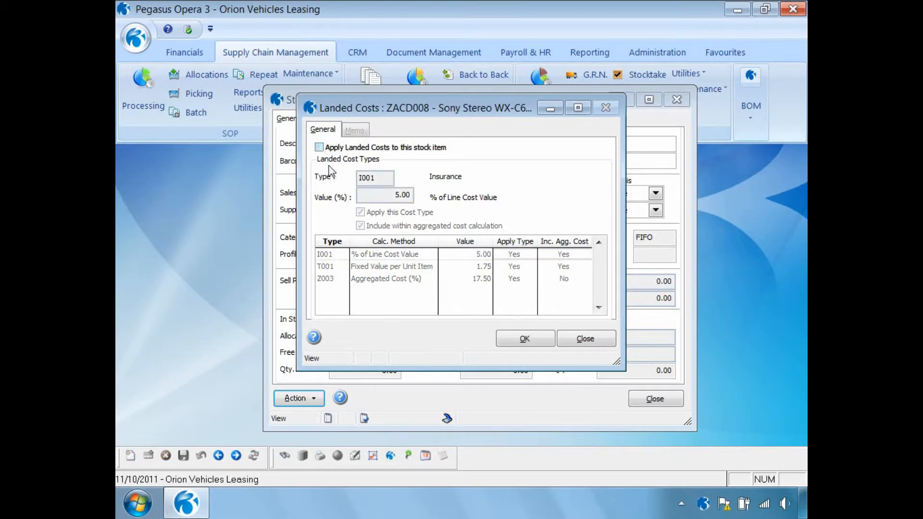
pyautogui.click(523, 337)
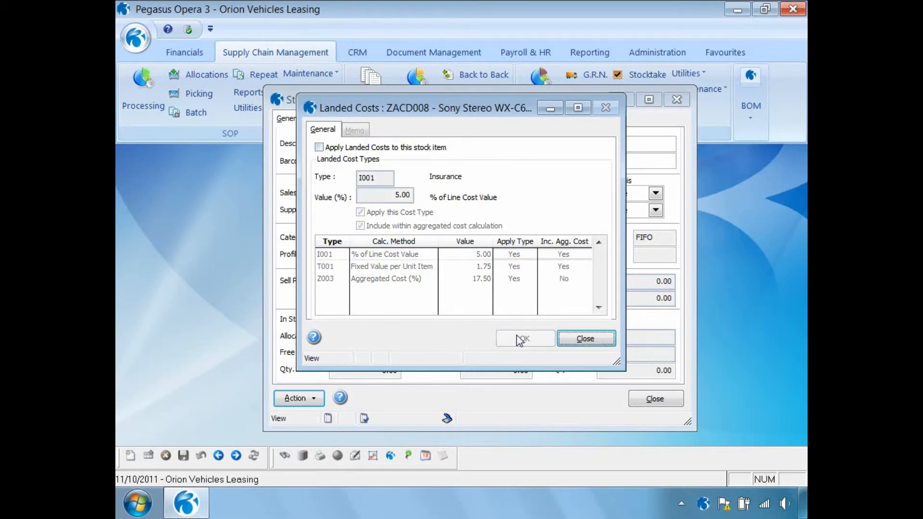
pyautogui.click(563, 337)
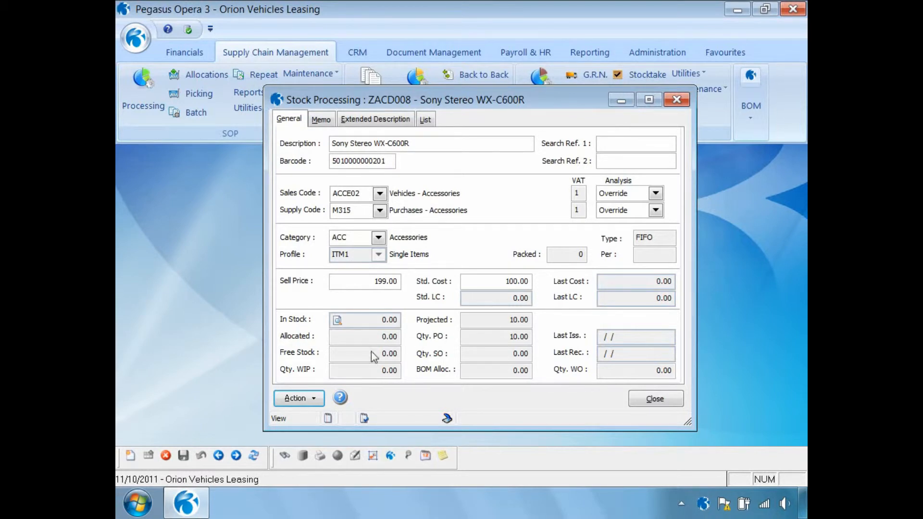
# - Re-enable applying landed costs to the stock item, save, and close the stock record
pyautogui.click(314, 400)
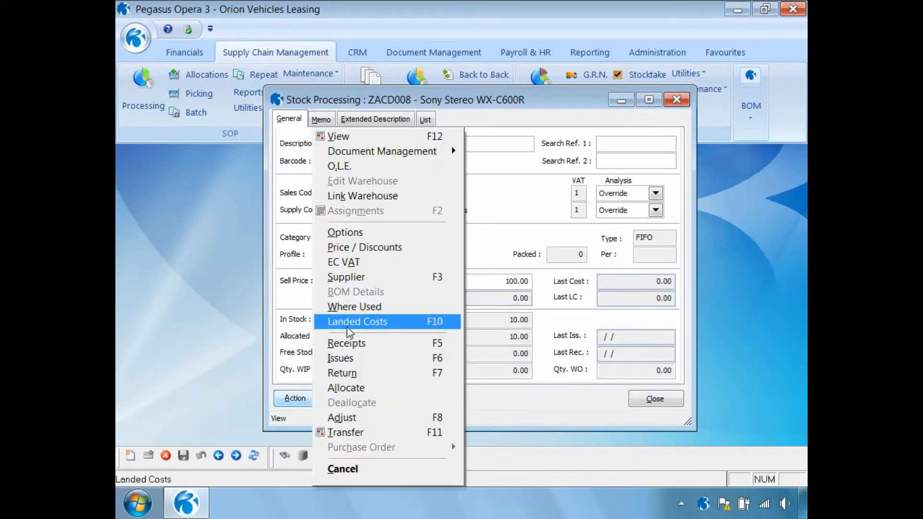
pyautogui.click(353, 321)
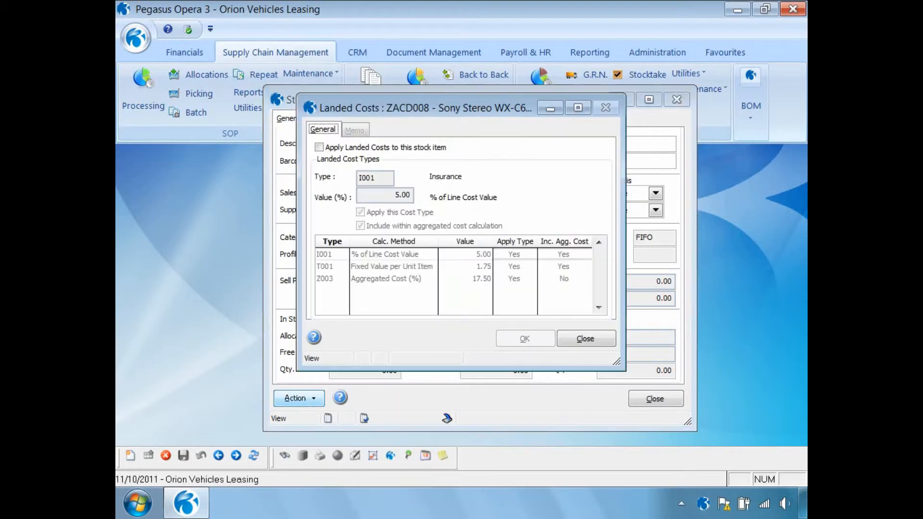
pyautogui.click(319, 147)
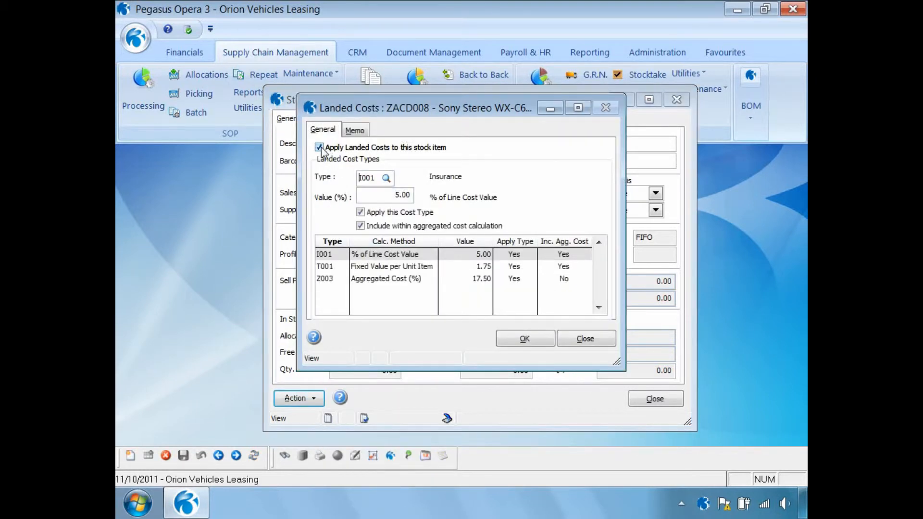
pyautogui.click(519, 341)
pyautogui.click(574, 340)
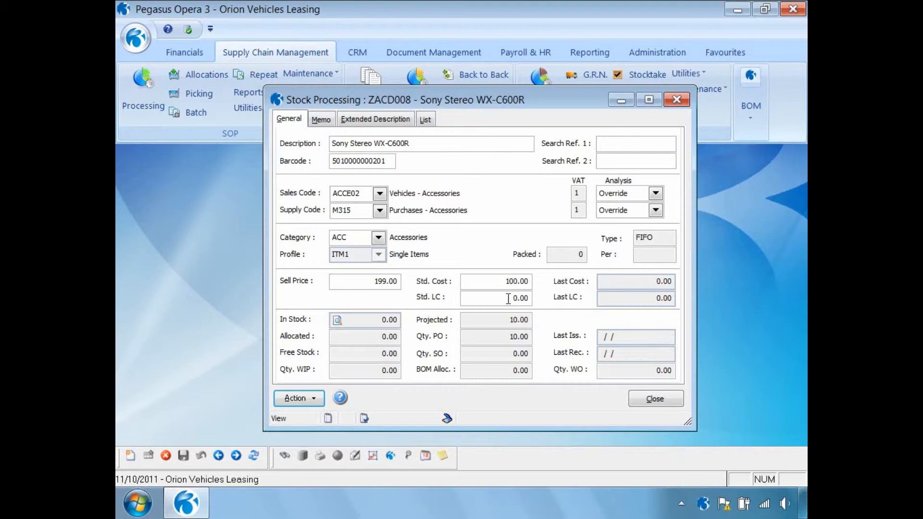
pyautogui.moveTo(508, 299); pyautogui.dragTo(541, 300)
pyautogui.click(652, 400)
# - Recalculate landed costs with Global Price Changes for stock CMAT044 to ZACD008, publishing the report to screen
pyautogui.click(692, 75)
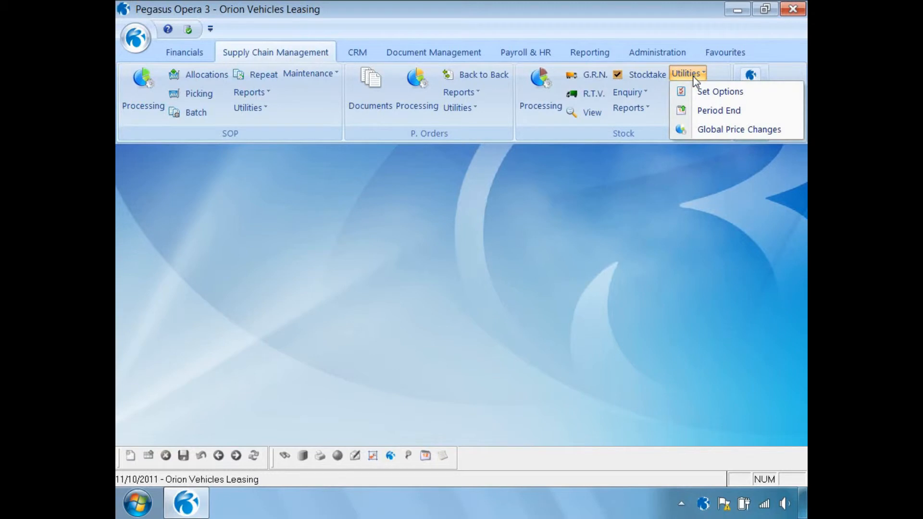
pyautogui.click(707, 134)
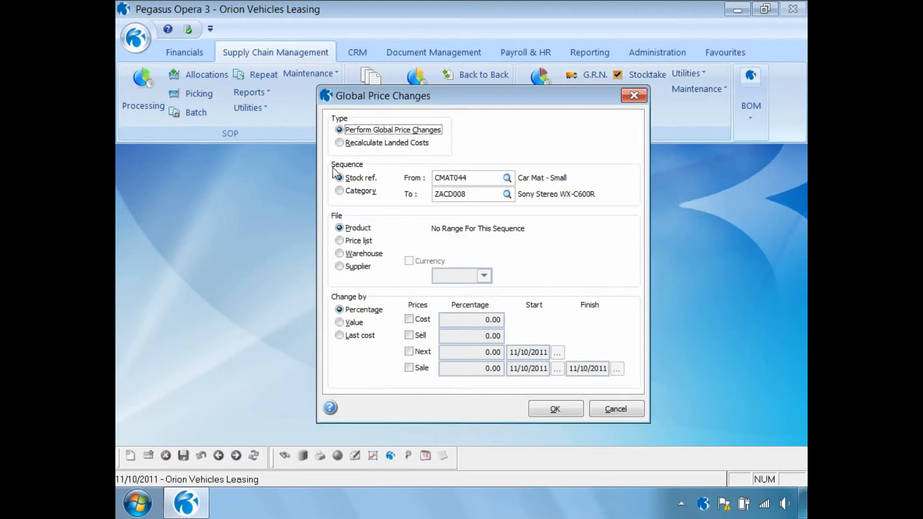
pyautogui.click(340, 143)
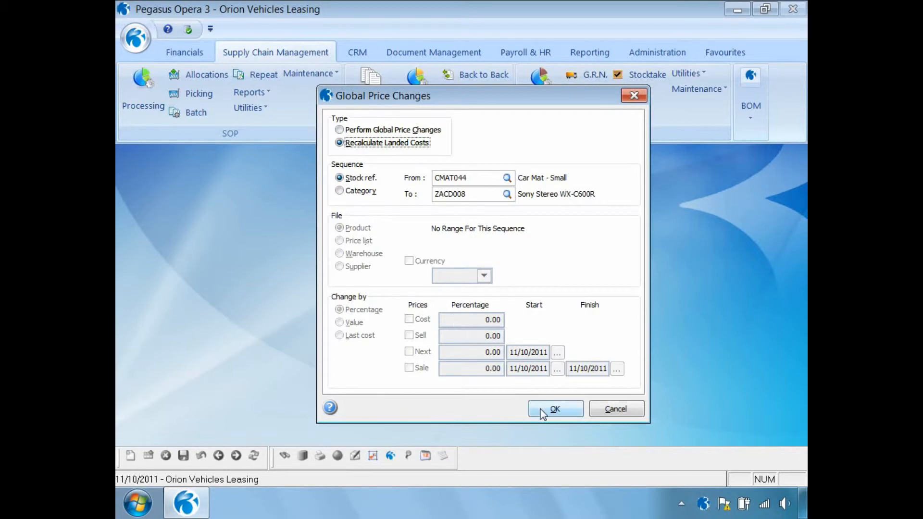
pyautogui.click(552, 409)
pyautogui.click(494, 309)
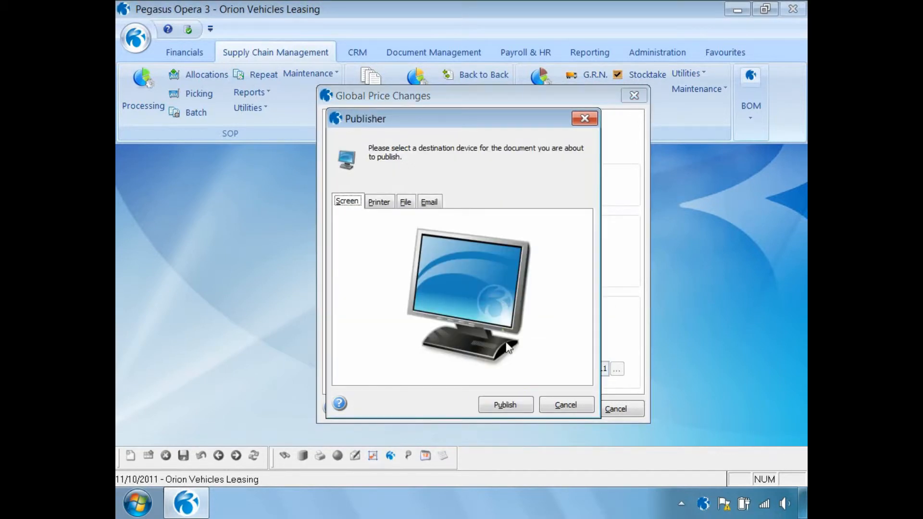
pyautogui.click(513, 405)
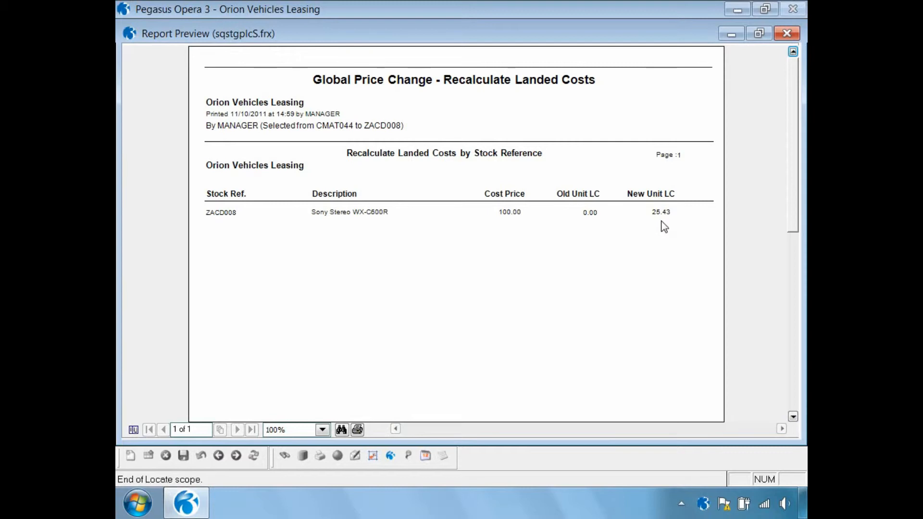
# - Close the report preview, apply the landed costs recalculation and close the dialog
pyautogui.click(784, 34)
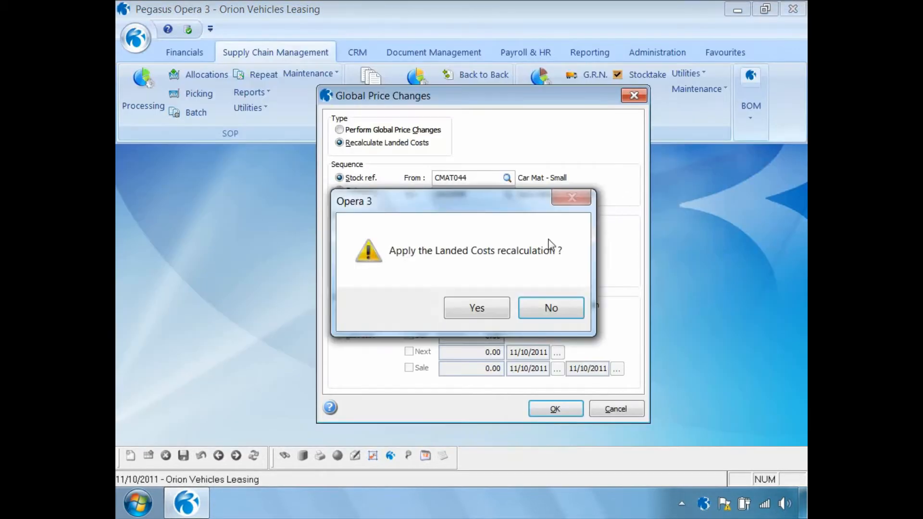
pyautogui.click(464, 312)
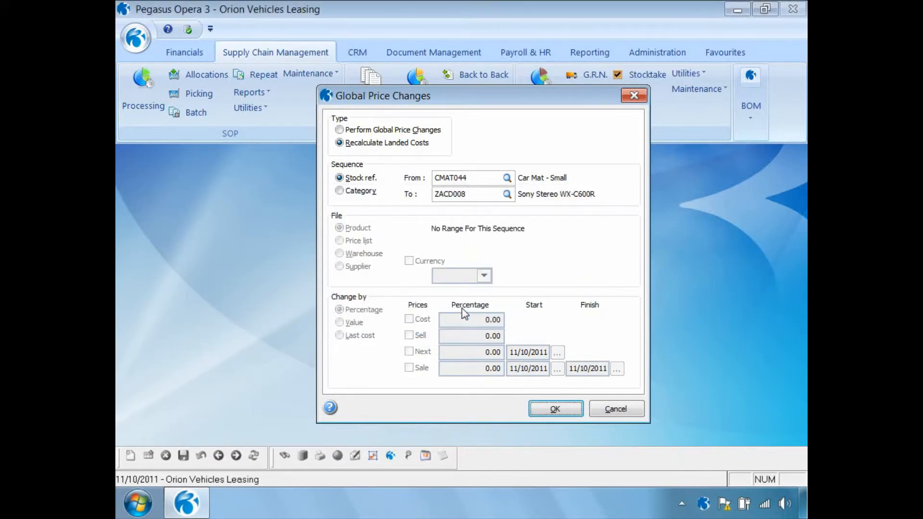
pyautogui.click(609, 413)
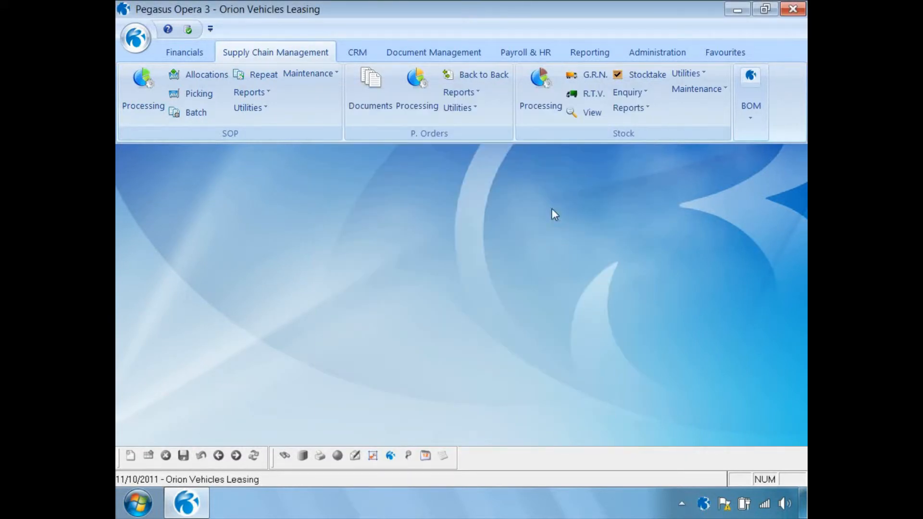
# - Open stock item ZACD008 to check its standard landed cost, then close it
pyautogui.click(541, 91)
pyautogui.press('pagedown')
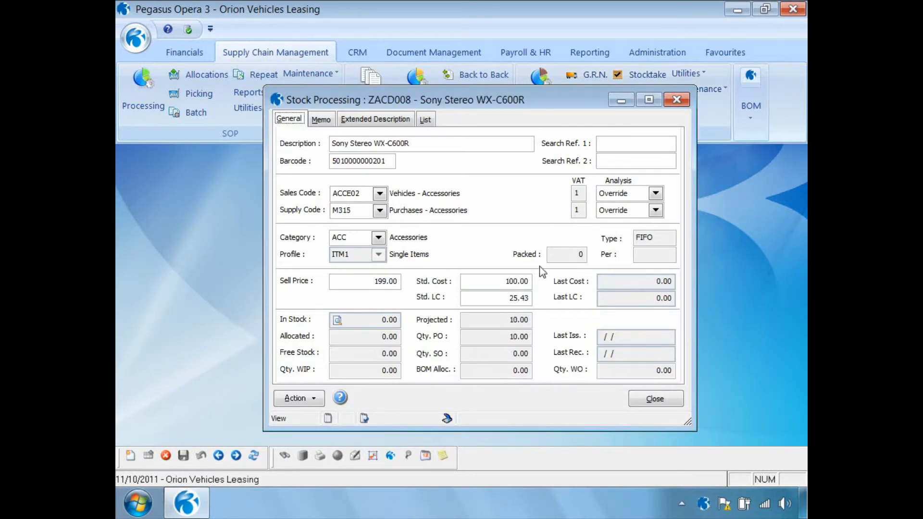
pyautogui.click(507, 299)
pyautogui.click(647, 402)
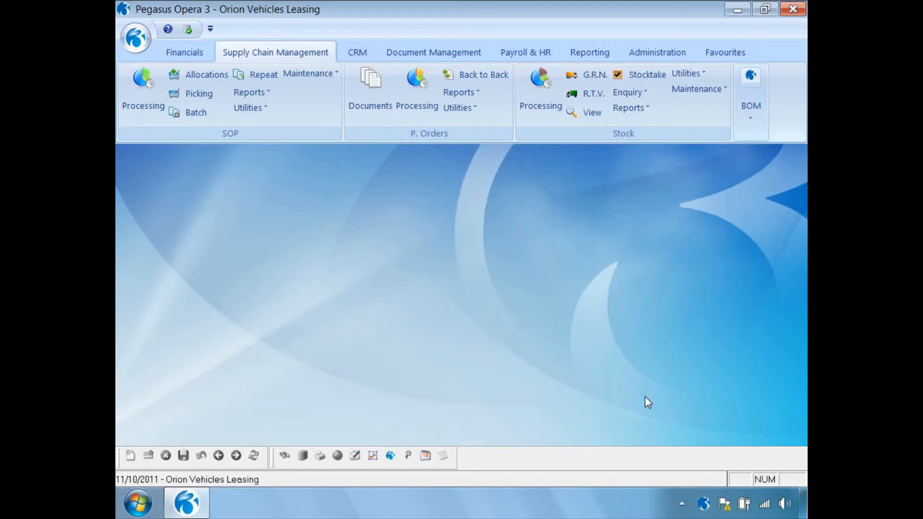
# - Start a purchase order receipt for the supplier's open order with warehouse MAIN, reference REF500 and shipping reference SR1000
pyautogui.click(416, 89)
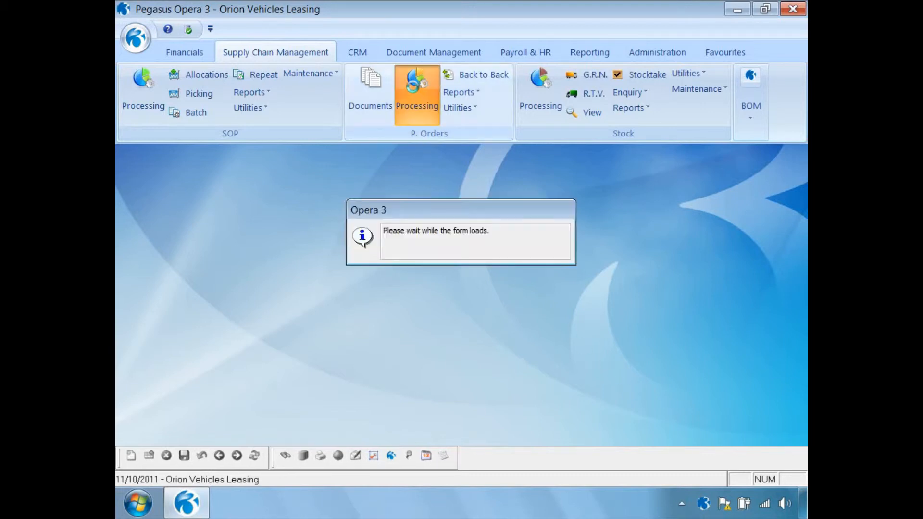
pyautogui.click(304, 398)
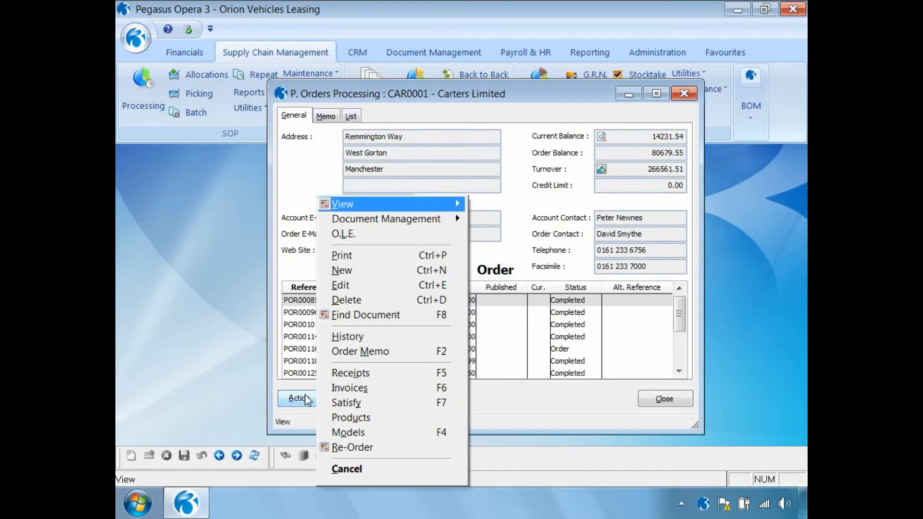
pyautogui.click(334, 374)
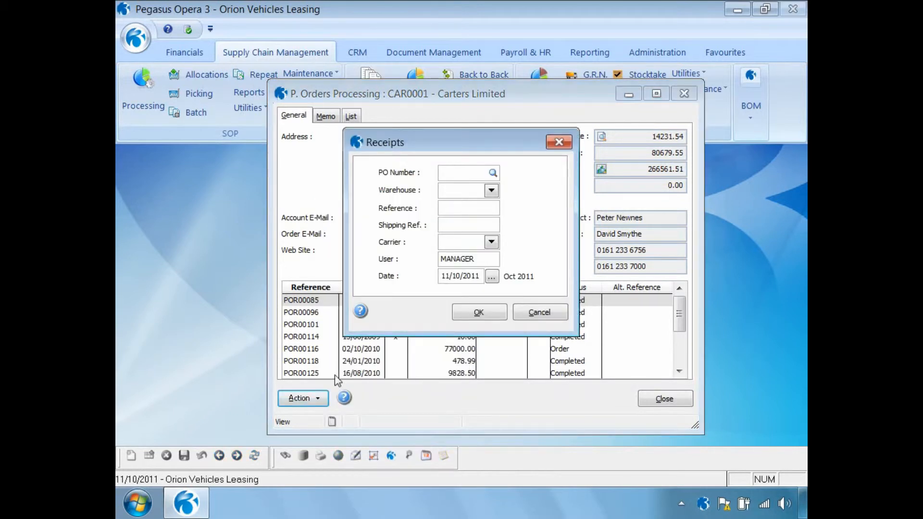
pyautogui.press('Tab')
pyautogui.doubleClick(261, 221)
pyautogui.click(445, 207)
pyautogui.write('REF500')
pyautogui.press('Tab')
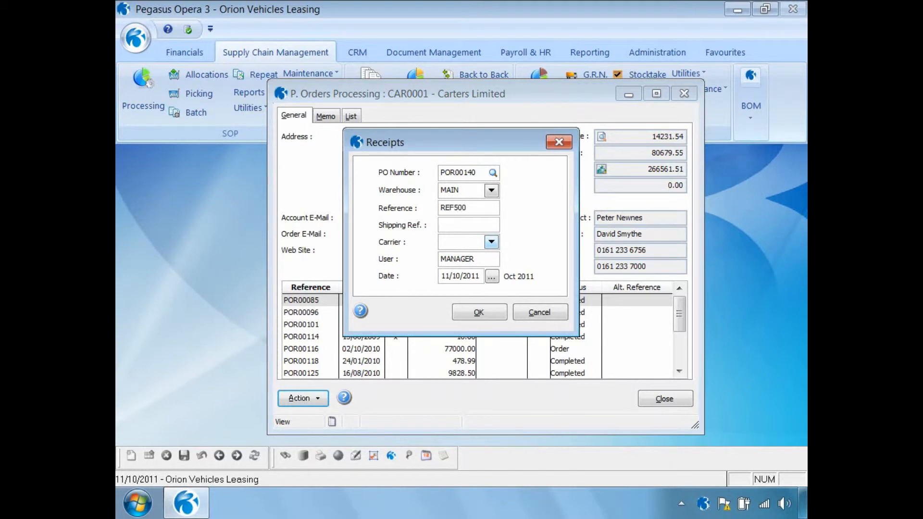
pyautogui.write('SR1000')
pyautogui.click(479, 313)
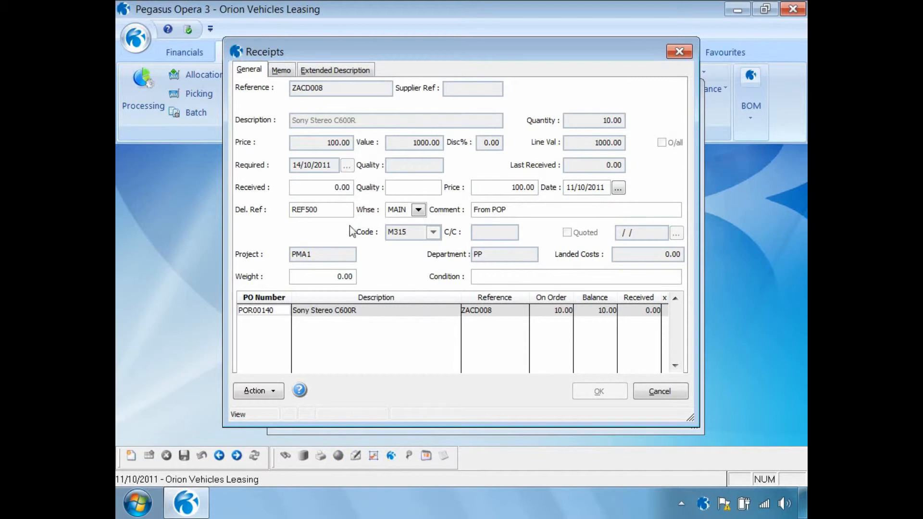
# - Enter a received quantity of 10 for ZACD008 on the receipt line
pyautogui.click(332, 191)
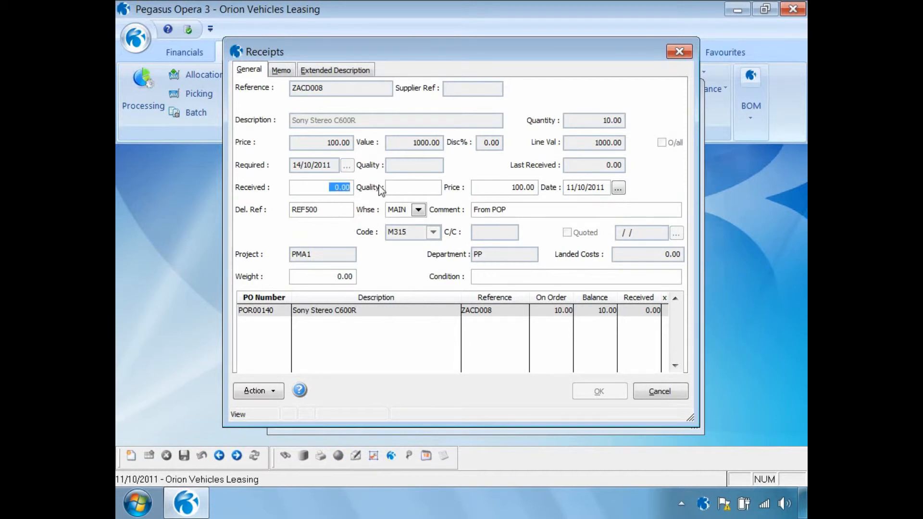
pyautogui.write('10')
pyautogui.press('Tab')
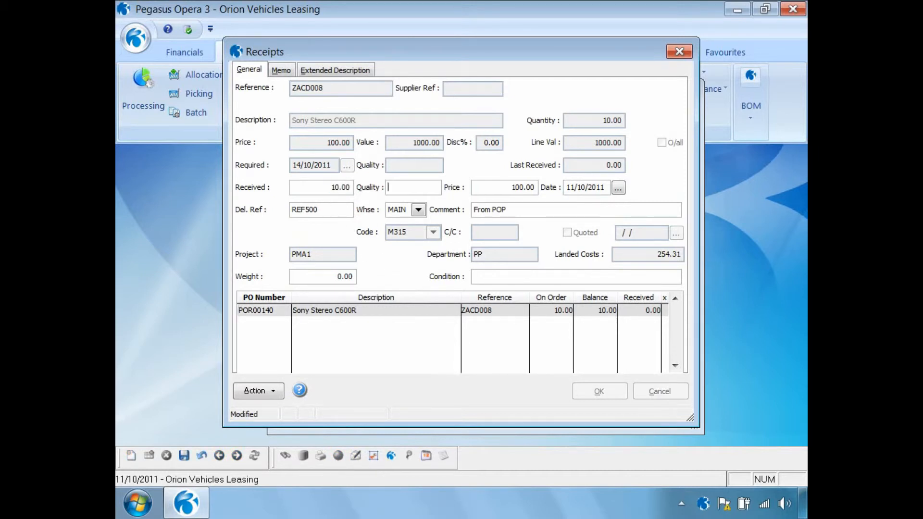
pyautogui.click(505, 187)
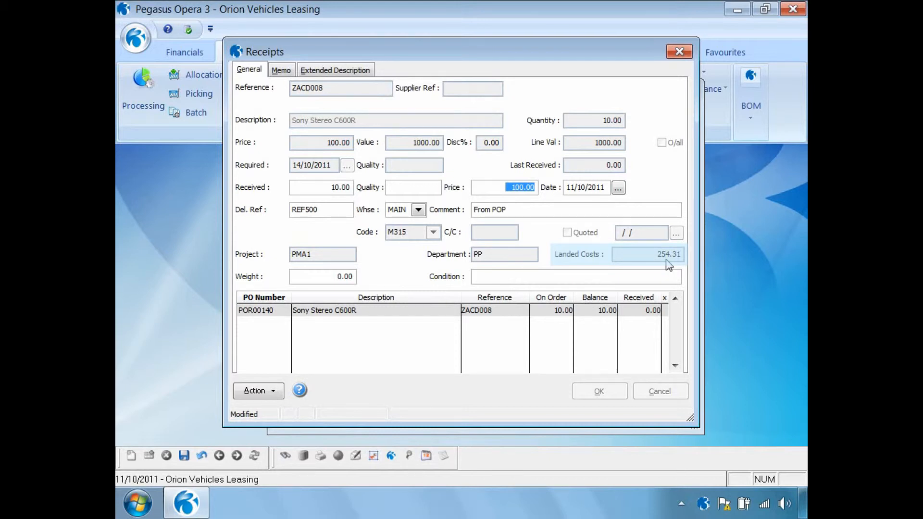
# - Override the receipt line's landed costs so the I001 Insurance cost type is not applied
pyautogui.click(275, 394)
pyautogui.moveTo(303, 446)
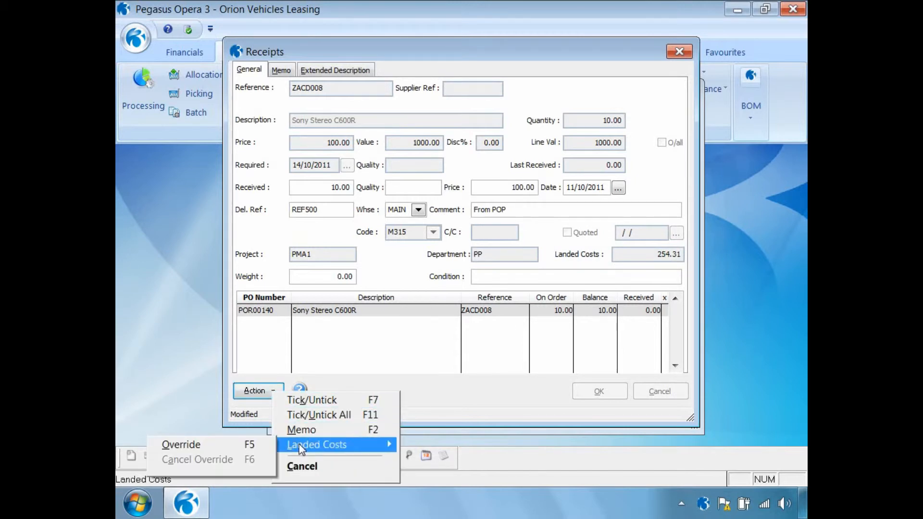
pyautogui.click(234, 450)
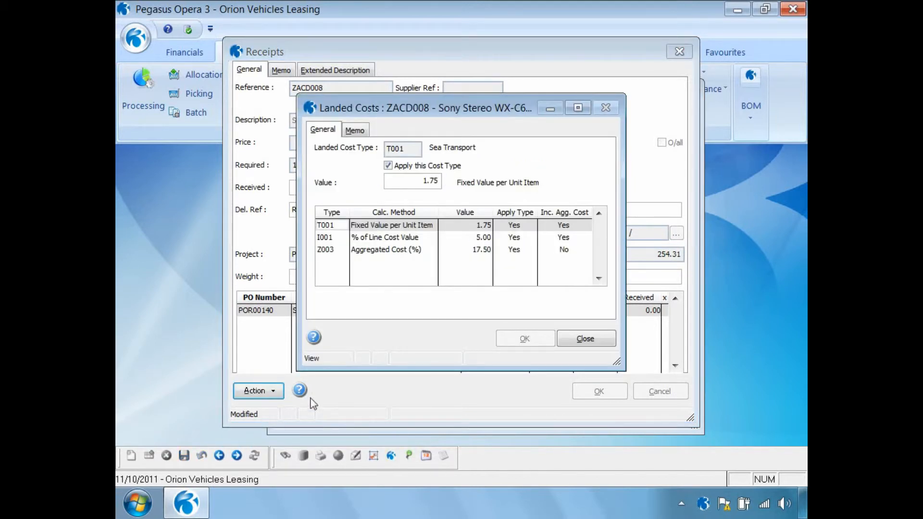
pyautogui.click(331, 238)
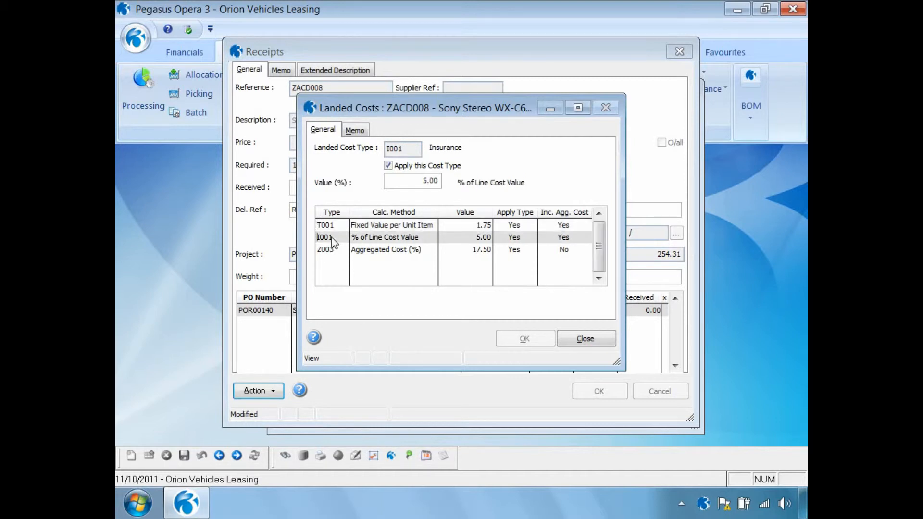
pyautogui.click(389, 167)
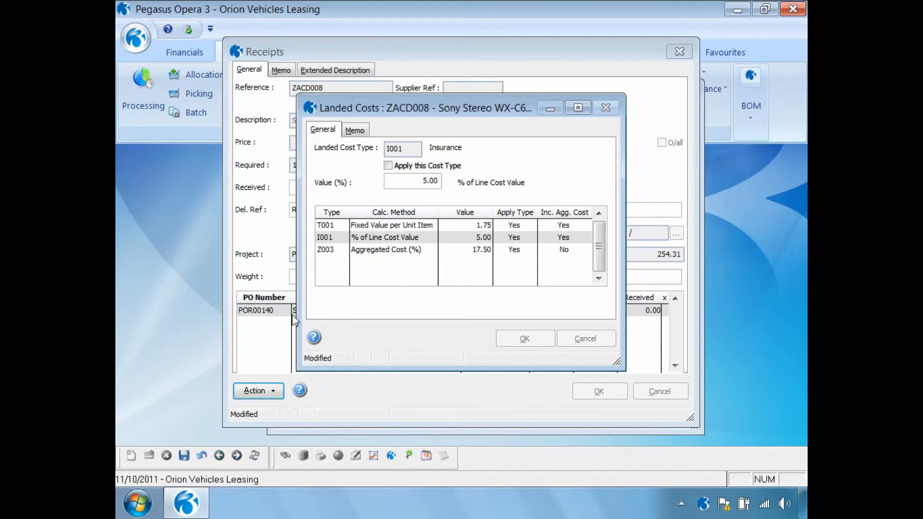
pyautogui.click(184, 456)
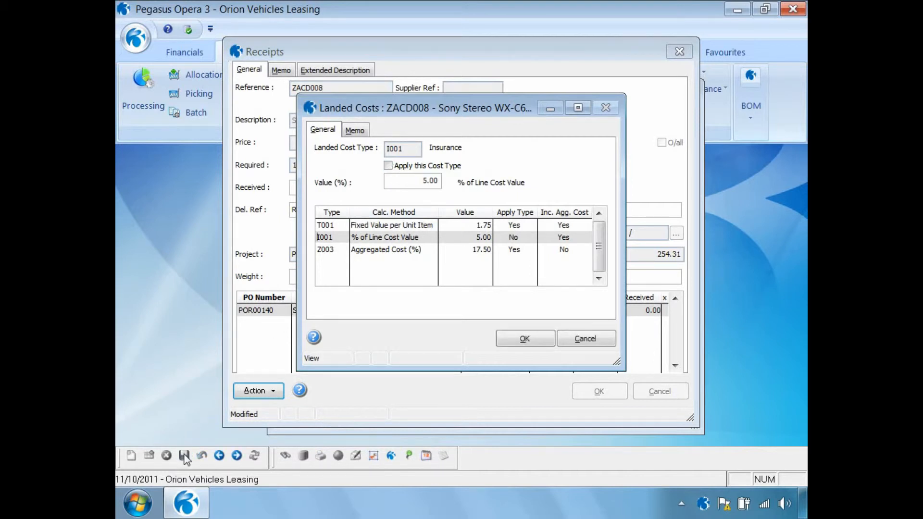
pyautogui.click(525, 339)
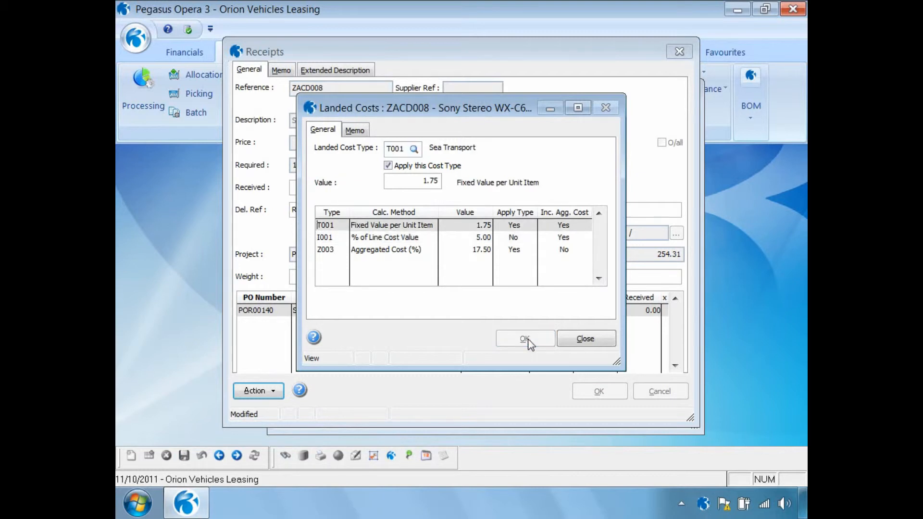
pyautogui.click(563, 339)
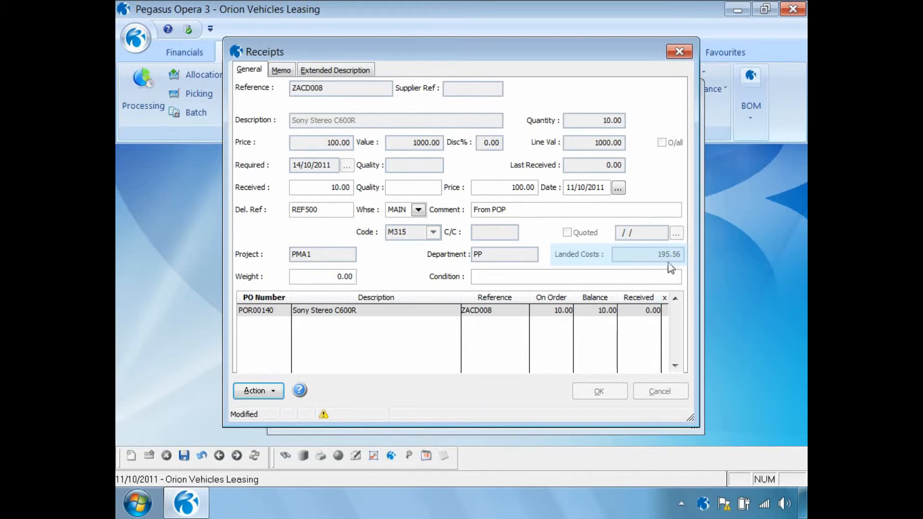
# - Cancel the landed cost override on the receipt line and tick the line for receipt
pyautogui.click(272, 391)
pyautogui.moveTo(296, 441)
pyautogui.click(230, 461)
pyautogui.click(188, 454)
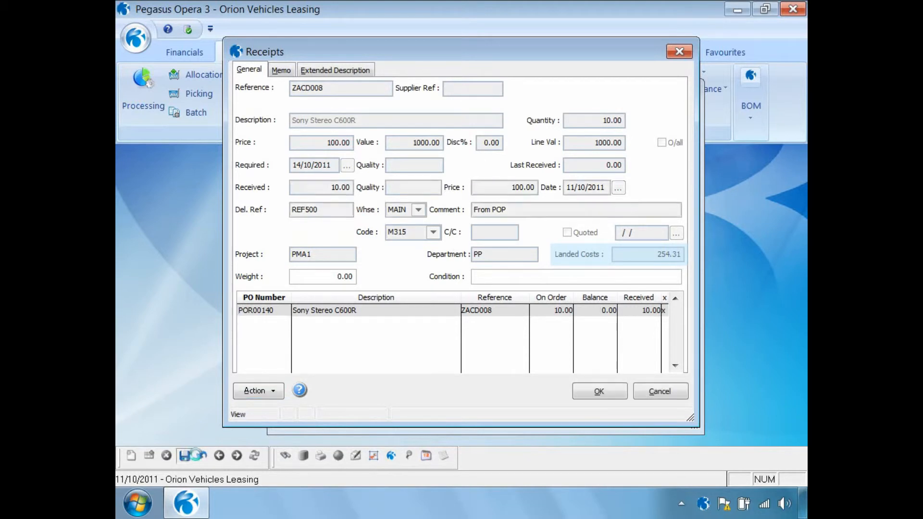
# - Confirm the receipt and close the supplier's purchase order processing window
pyautogui.click(593, 391)
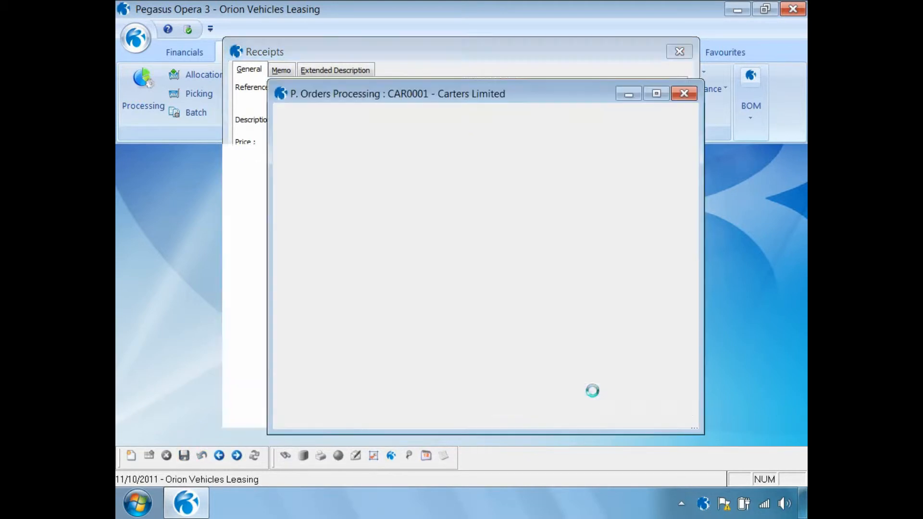
pyautogui.click(437, 306)
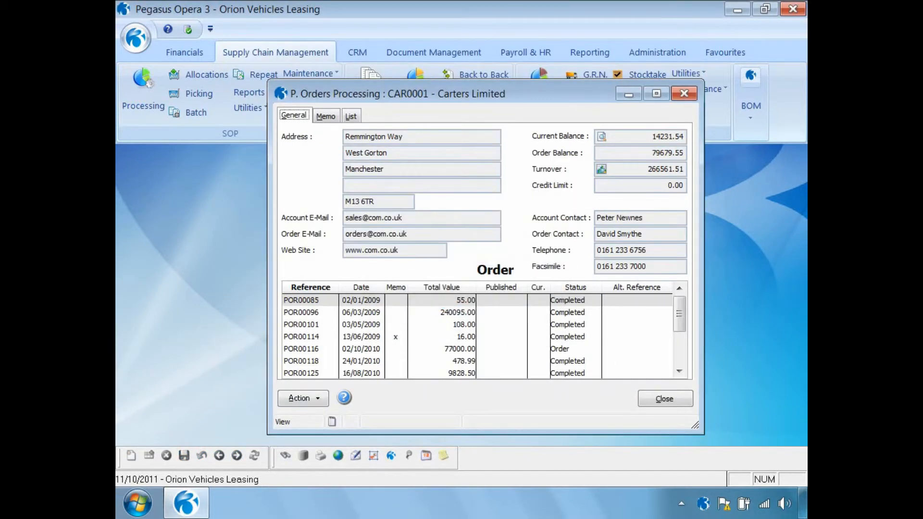
pyautogui.click(669, 404)
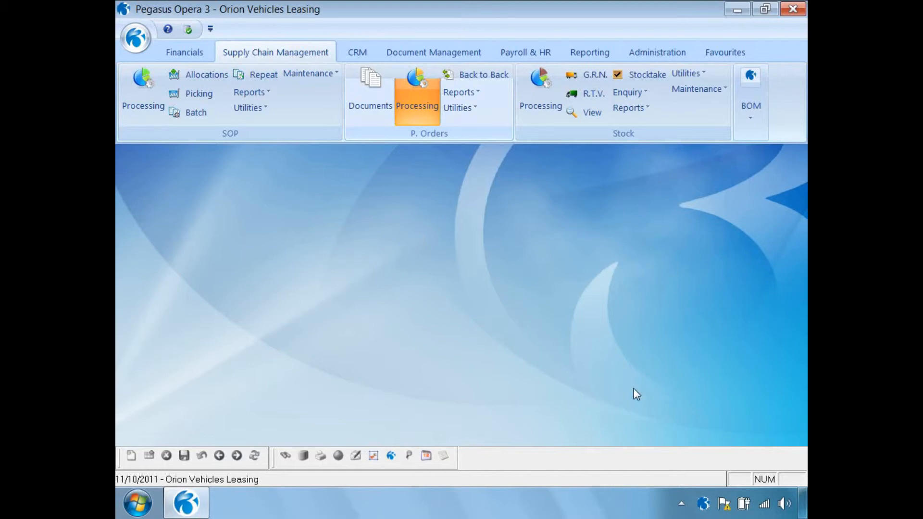
# - Open Nominal View for period 10 of 2011 through period 10 of 2011 using the Nominal view and refresh it
pyautogui.click(185, 53)
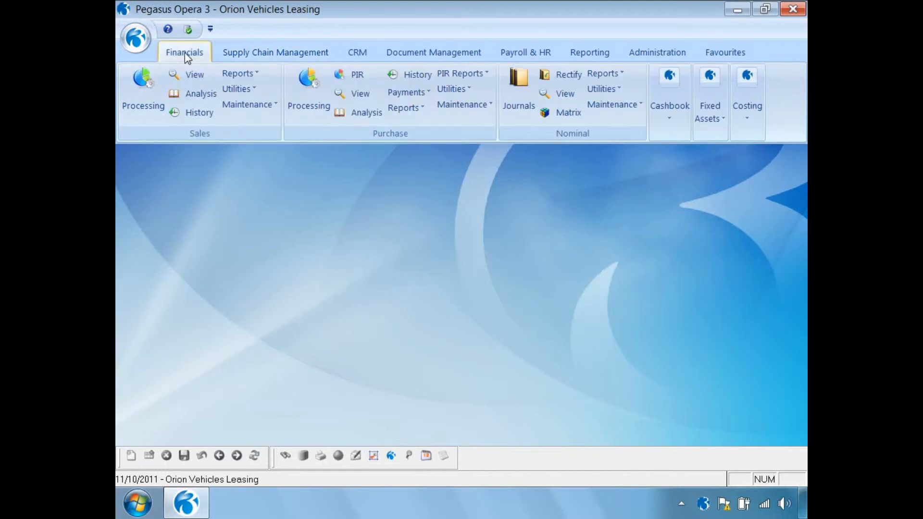
pyautogui.click(559, 93)
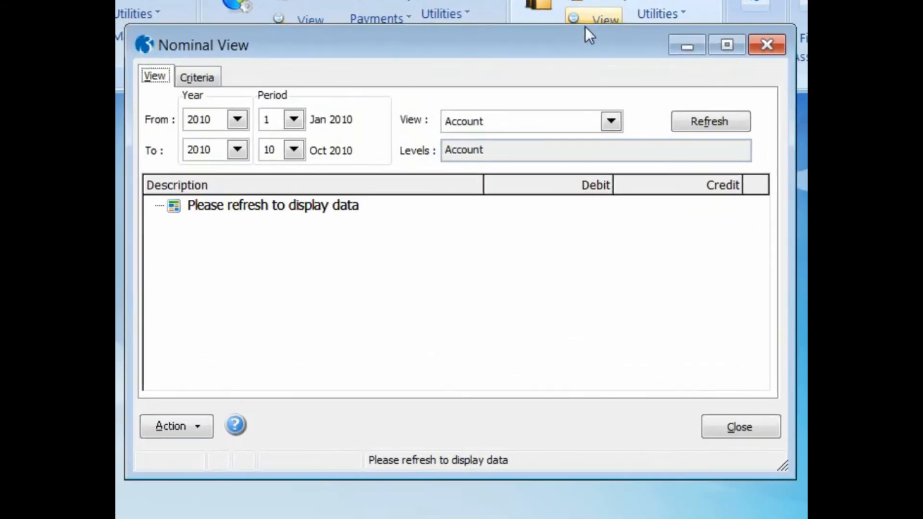
pyautogui.click(280, 170)
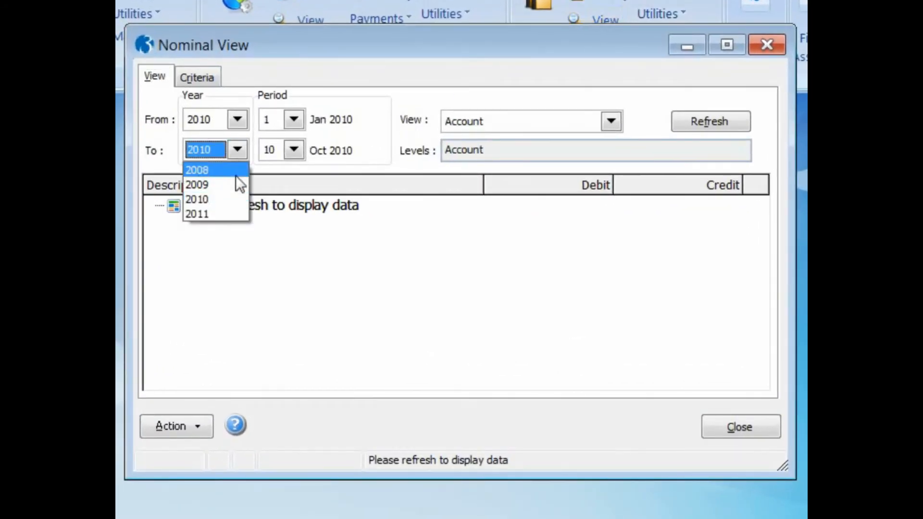
pyautogui.click(224, 215)
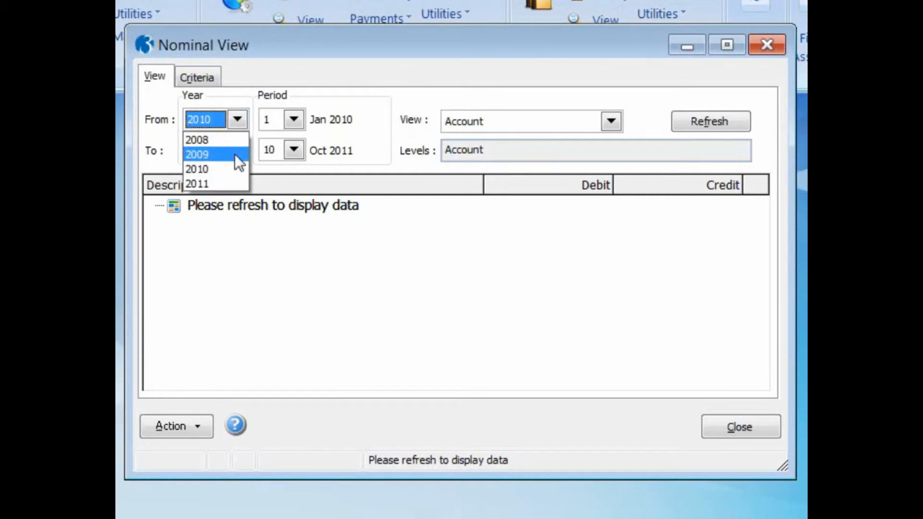
pyautogui.click(209, 181)
pyautogui.click(294, 120)
pyautogui.scroll(-1, 297, 193)
pyautogui.click(268, 228)
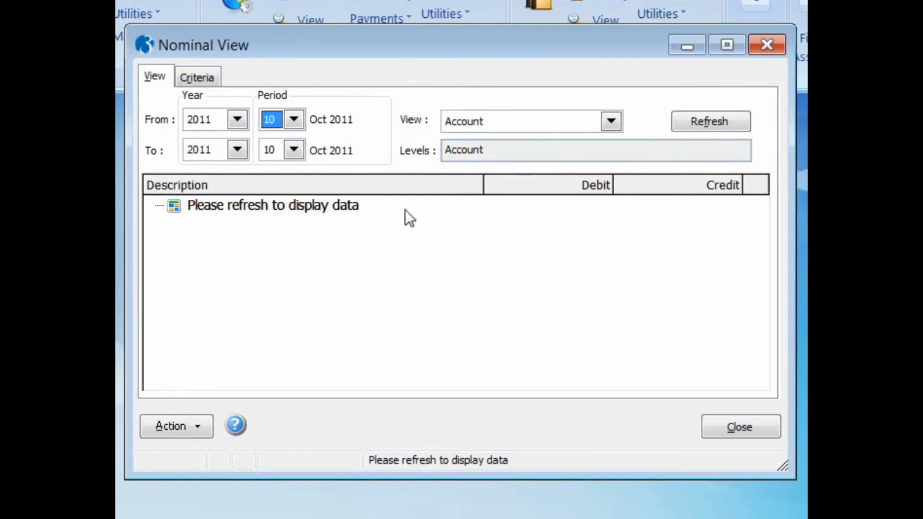
pyautogui.click(611, 122)
pyautogui.click(581, 154)
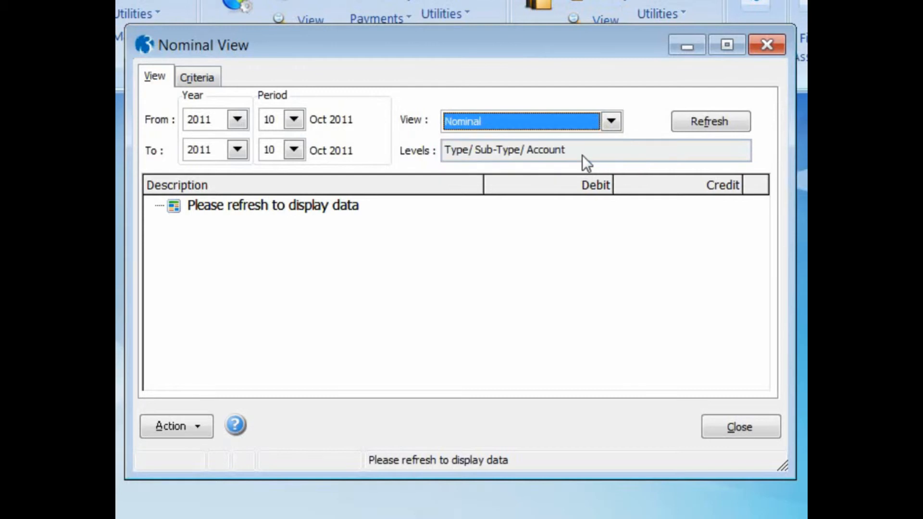
pyautogui.click(688, 122)
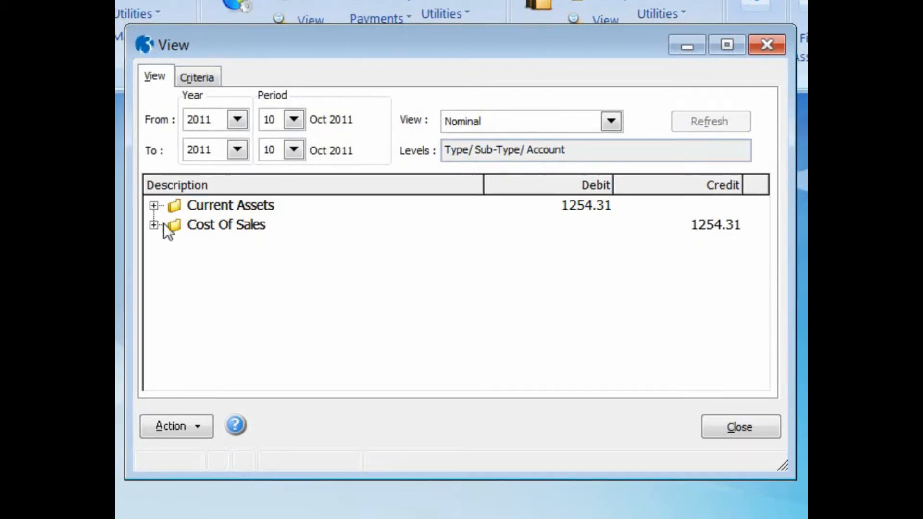
# - Expand Current Assets and Stocks and examine the Stock account's transactions
pyautogui.click(154, 206)
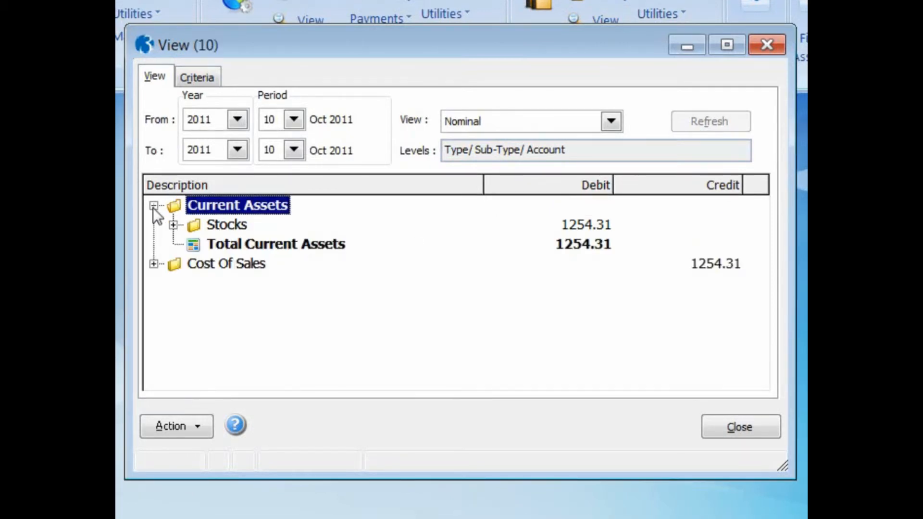
pyautogui.click(174, 225)
pyautogui.doubleClick(212, 243)
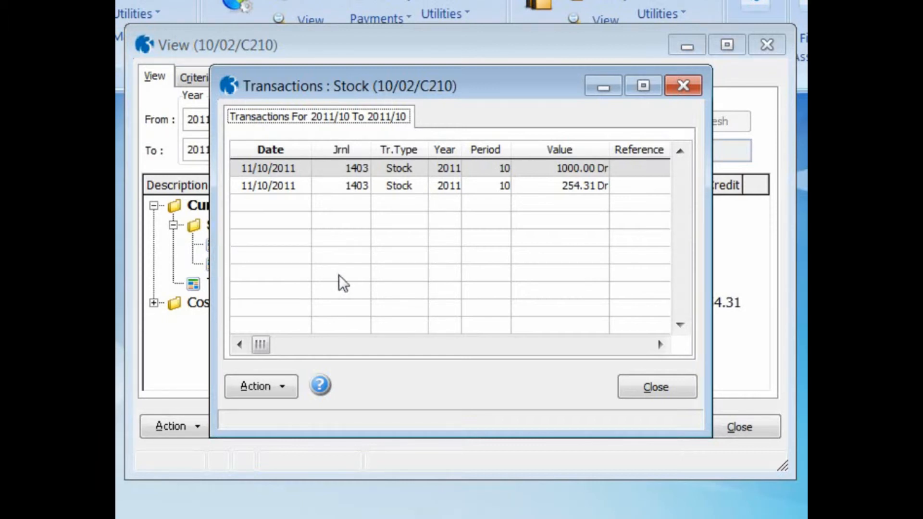
pyautogui.click(638, 385)
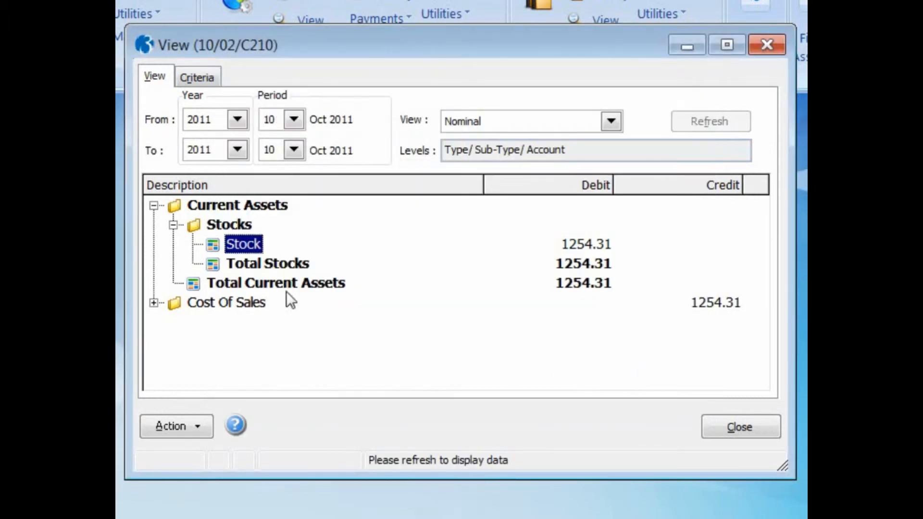
# - Expand Cost Of Sales and examine the Goods In and Freight Costs account transactions
pyautogui.click(154, 303)
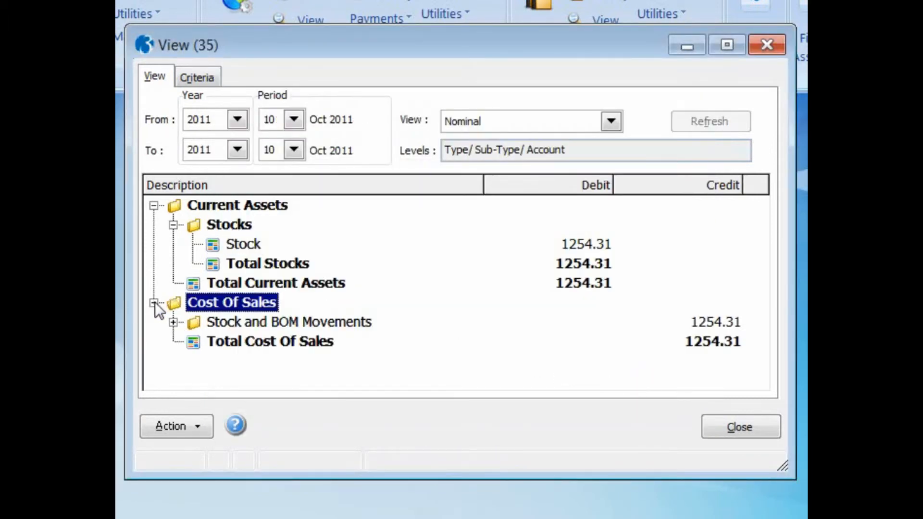
pyautogui.click(173, 322)
pyautogui.doubleClick(212, 342)
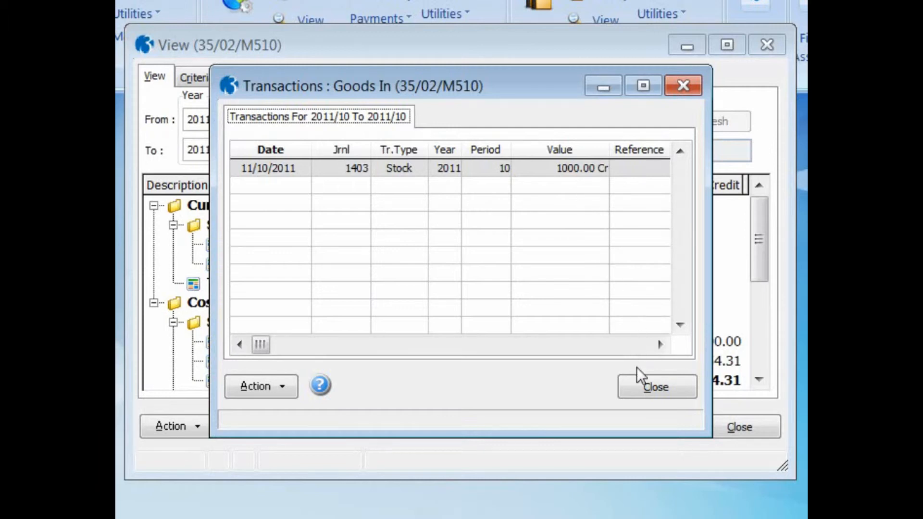
pyautogui.click(641, 385)
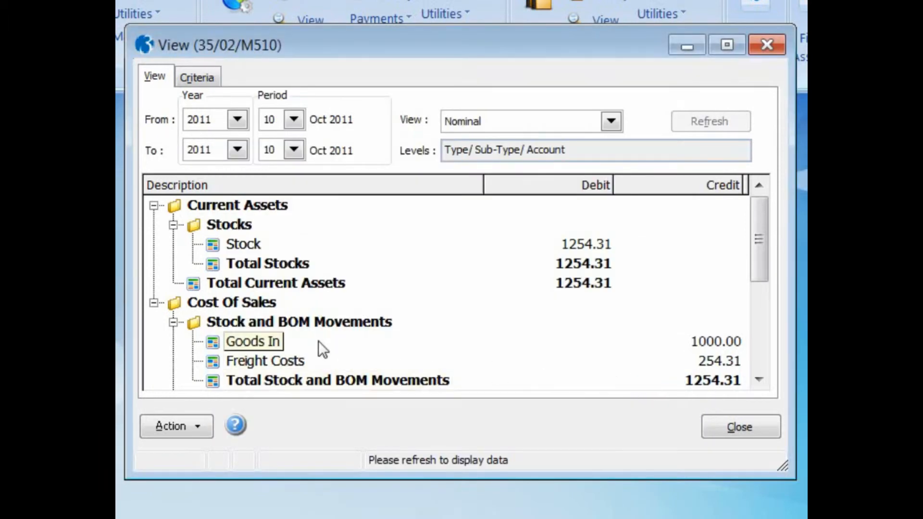
pyautogui.doubleClick(210, 360)
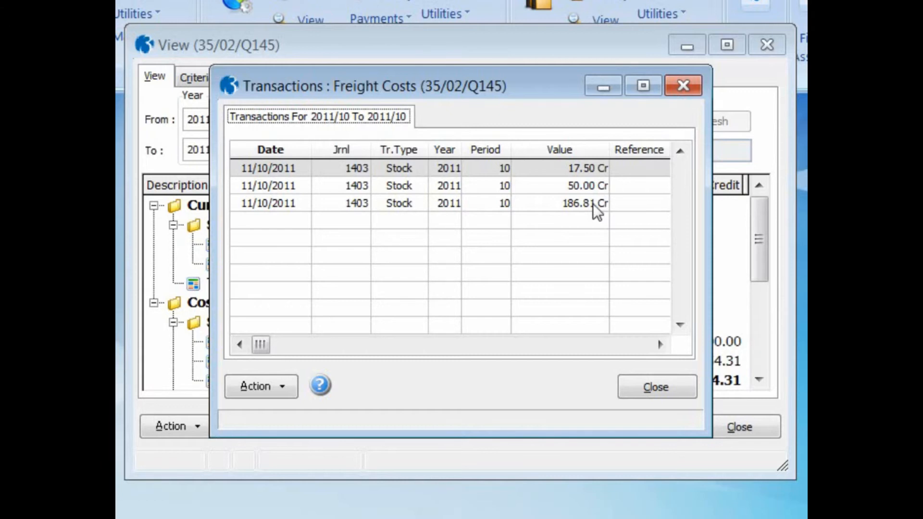
pyautogui.click(655, 386)
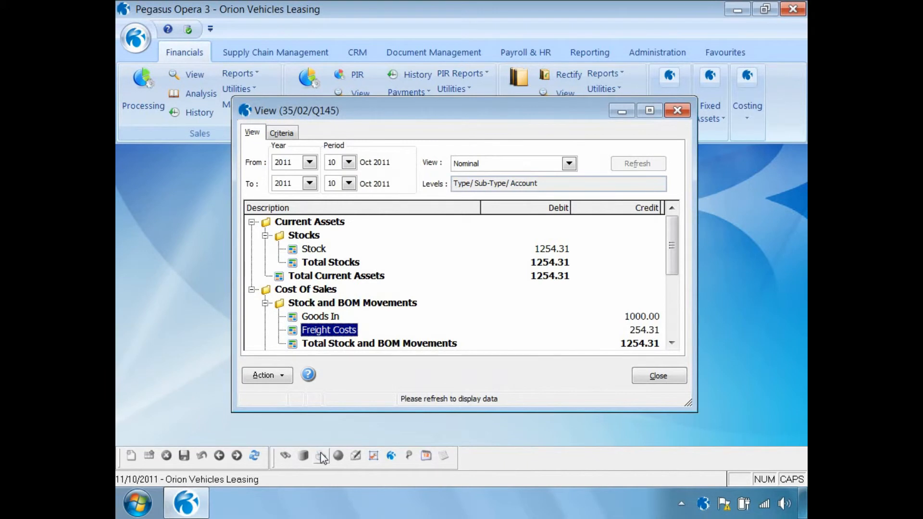
# - Publish the nominal view report to screen at 125% zoom, then close the preview and the Nominal View
pyautogui.click(321, 456)
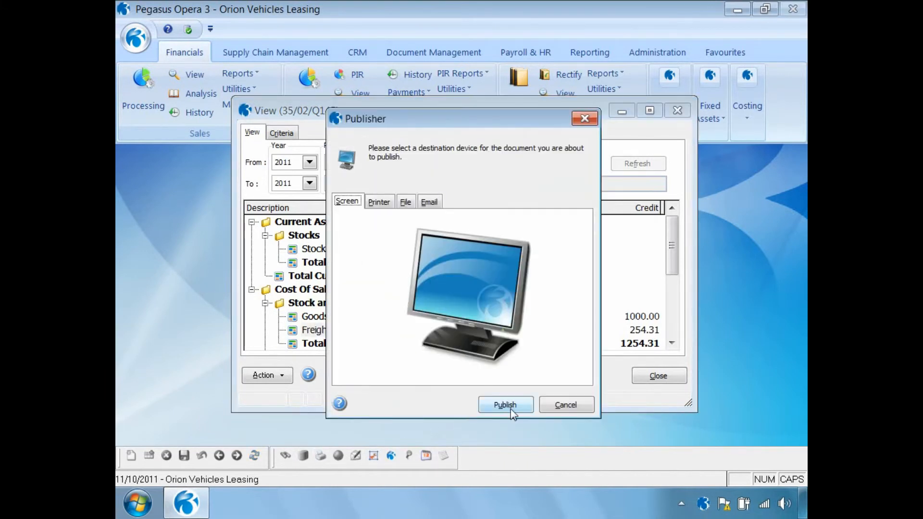
pyautogui.click(505, 405)
pyautogui.click(322, 430)
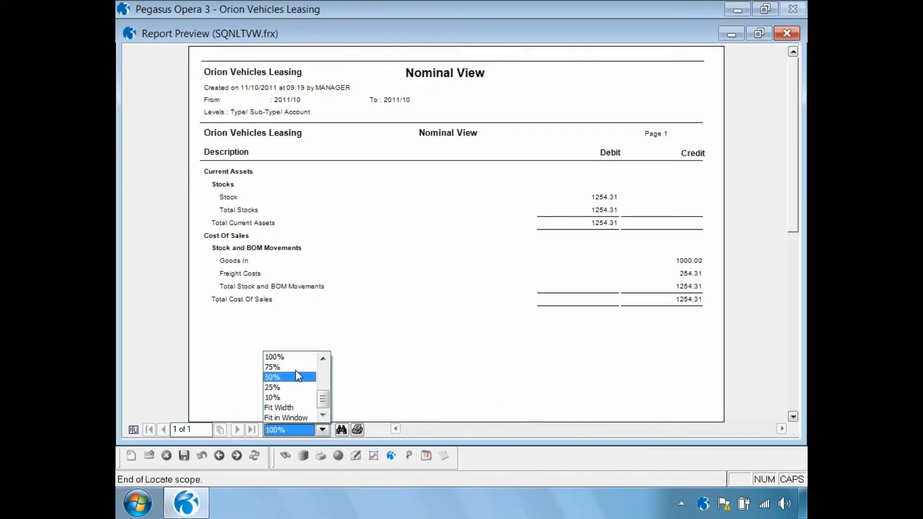
pyautogui.click(322, 358)
pyautogui.click(295, 356)
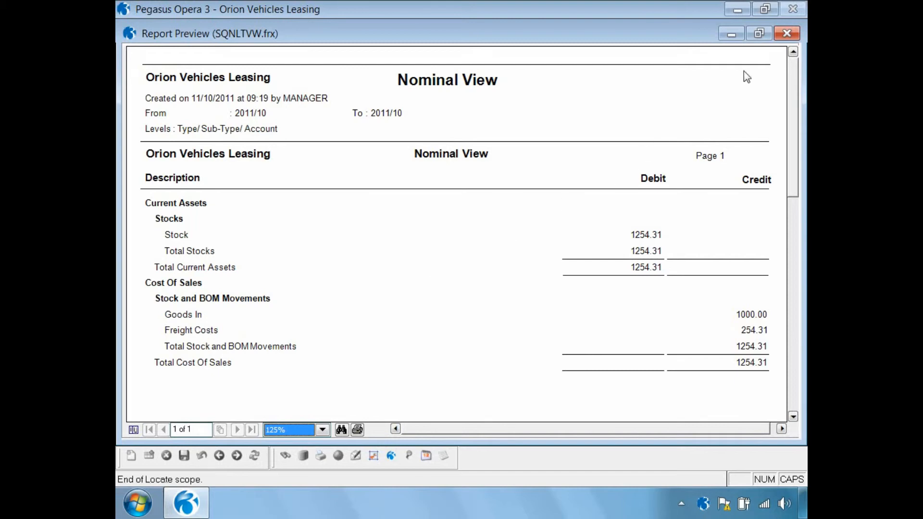
pyautogui.click(786, 33)
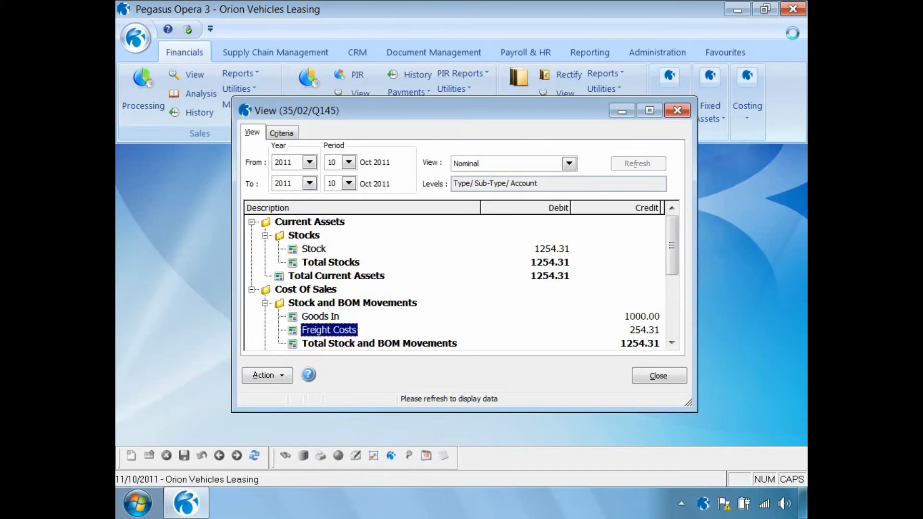
pyautogui.click(656, 376)
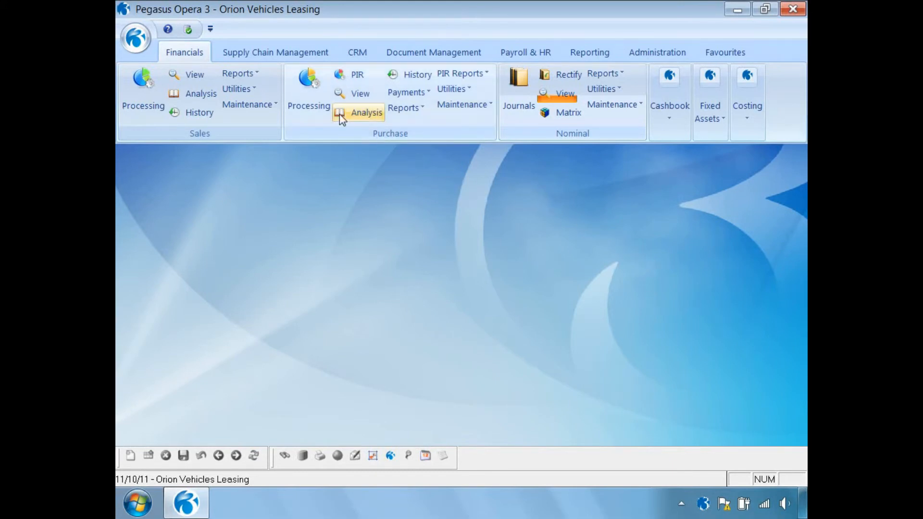
# - Run the Stock Valuation report for product ZACD008 only, preview it on screen, then close the preview
pyautogui.click(287, 56)
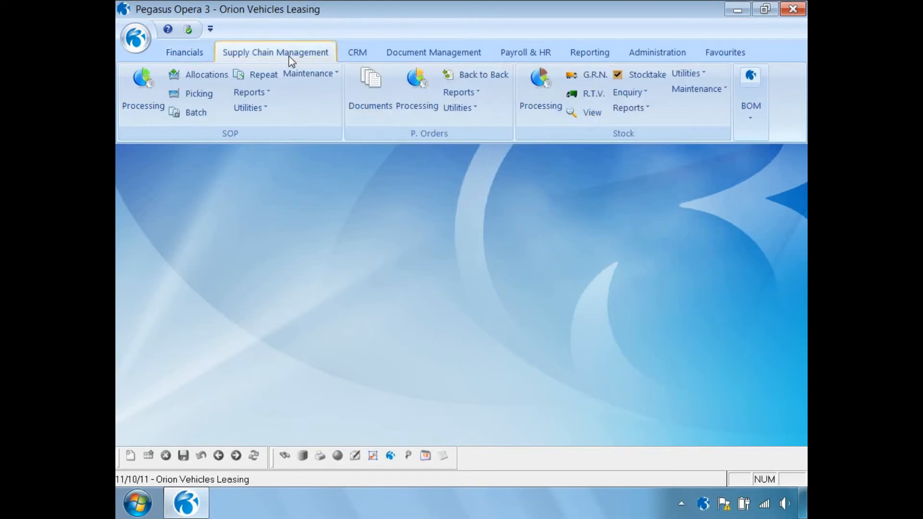
pyautogui.click(634, 110)
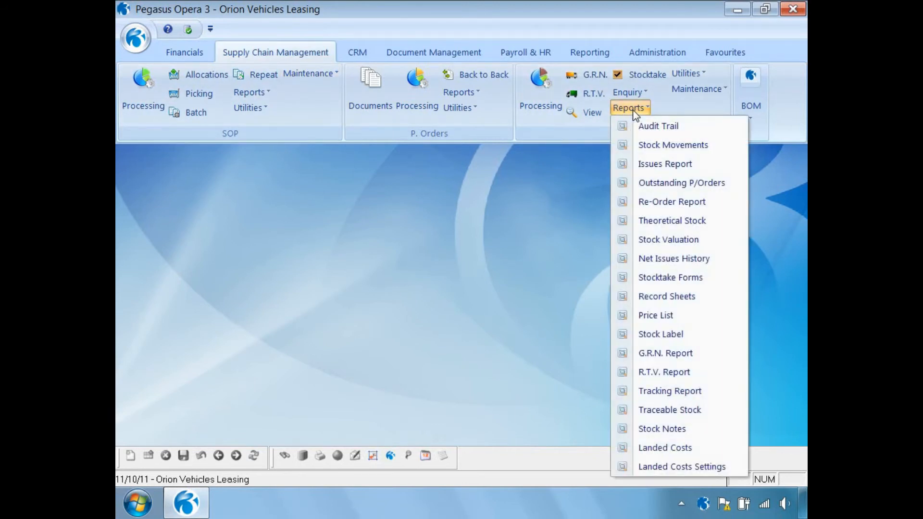
pyautogui.click(659, 238)
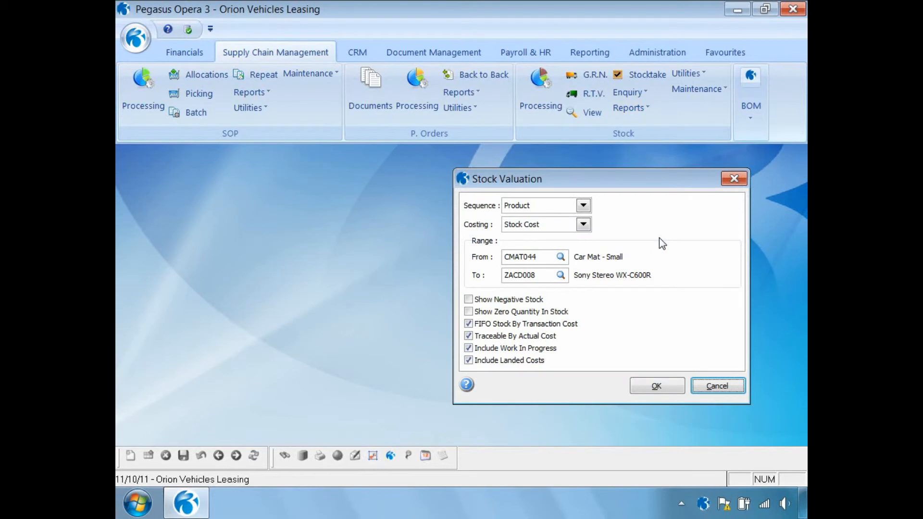
pyautogui.click(546, 258)
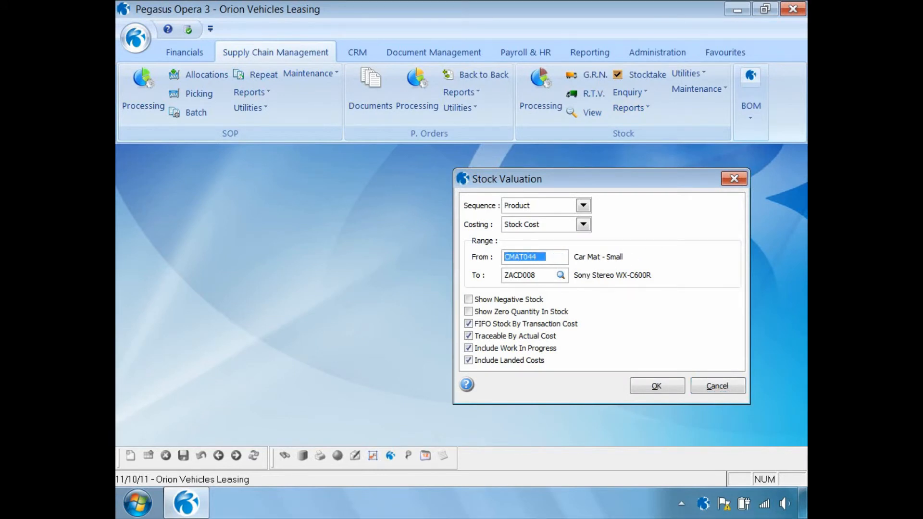
pyautogui.write('ZAC')
pyautogui.press('Tab')
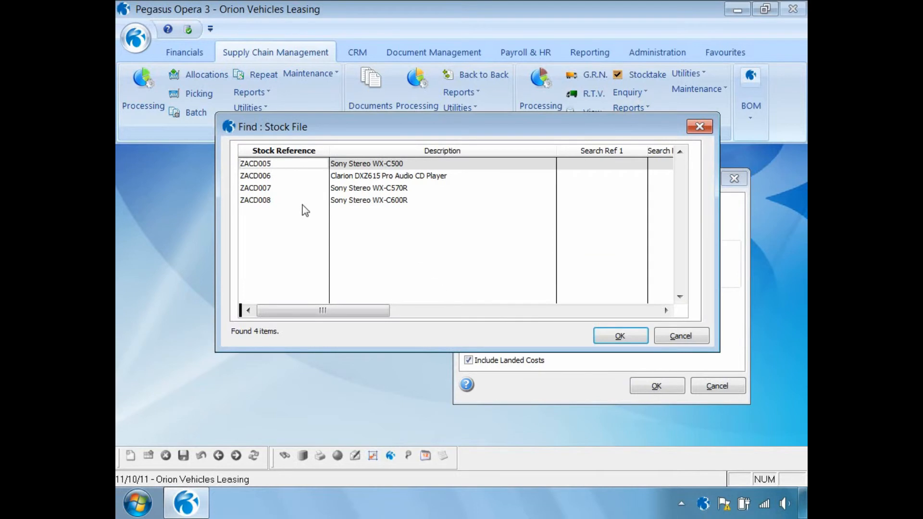
pyautogui.doubleClick(271, 202)
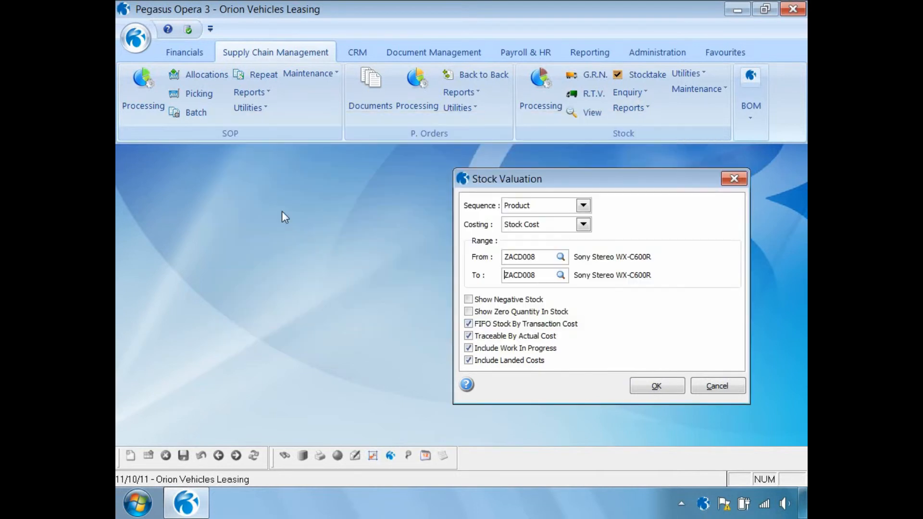
pyautogui.click(647, 390)
pyautogui.click(511, 408)
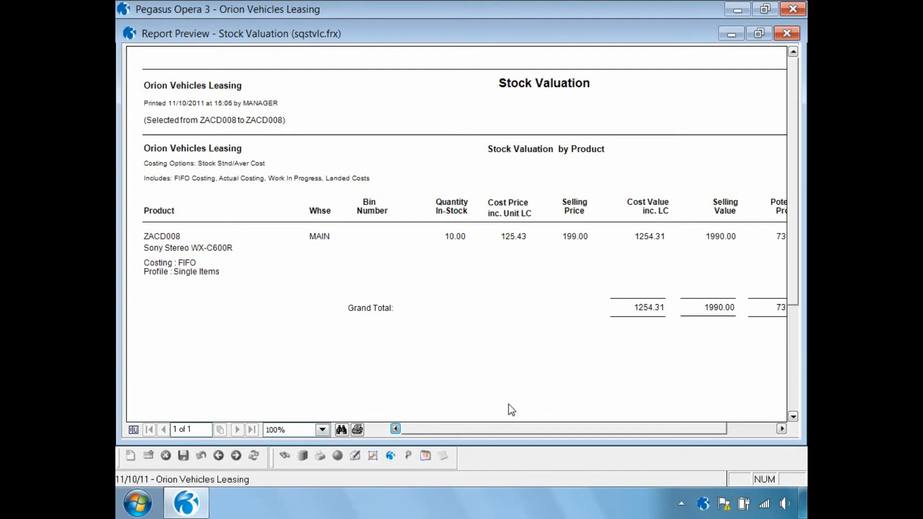
pyautogui.click(781, 429)
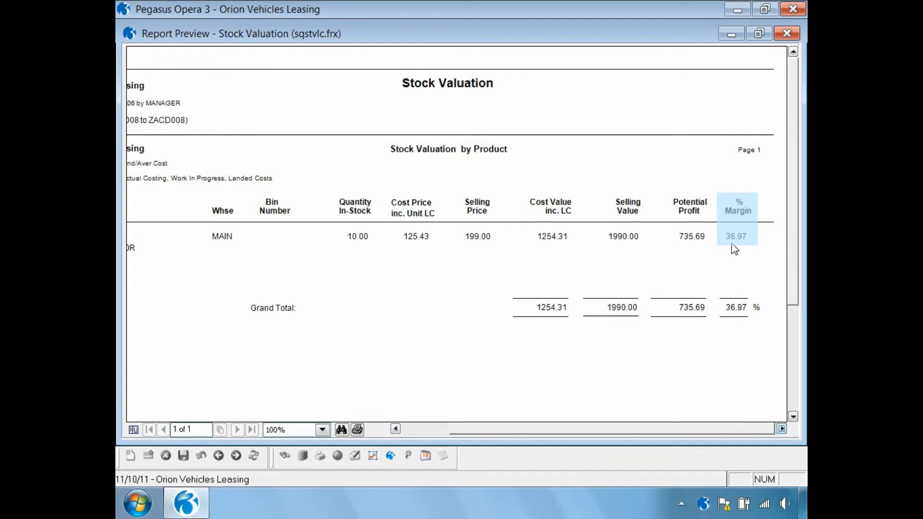
pyautogui.click(788, 33)
# - Publish the Landed Costs Settings report for the full product range to screen and close the preview
pyautogui.click(627, 108)
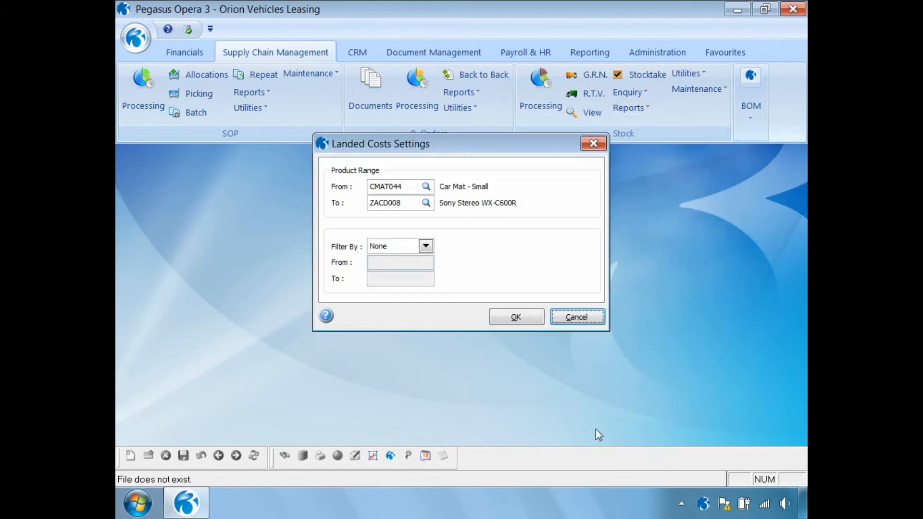
pyautogui.click(498, 316)
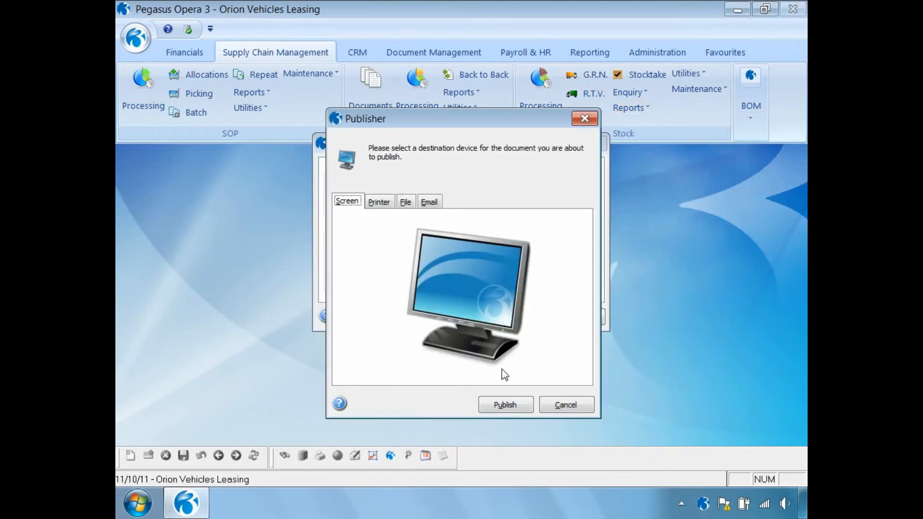
pyautogui.click(498, 406)
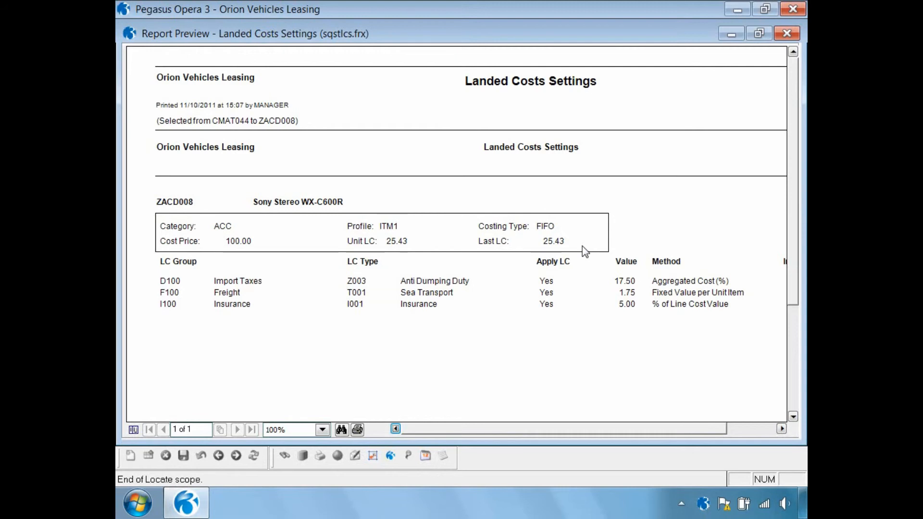
pyautogui.click(790, 33)
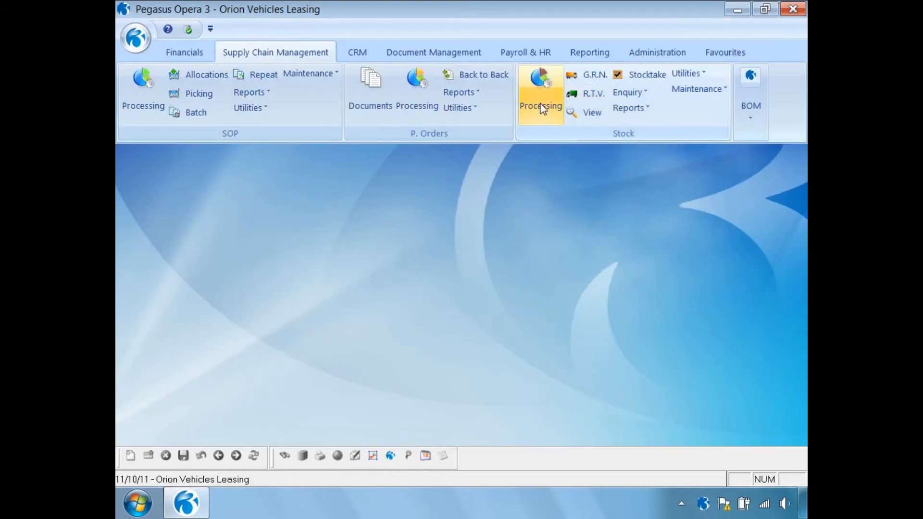
# - Open the ZACD008 stock record to examine its cost and landed cost values, then close it
pyautogui.click(537, 97)
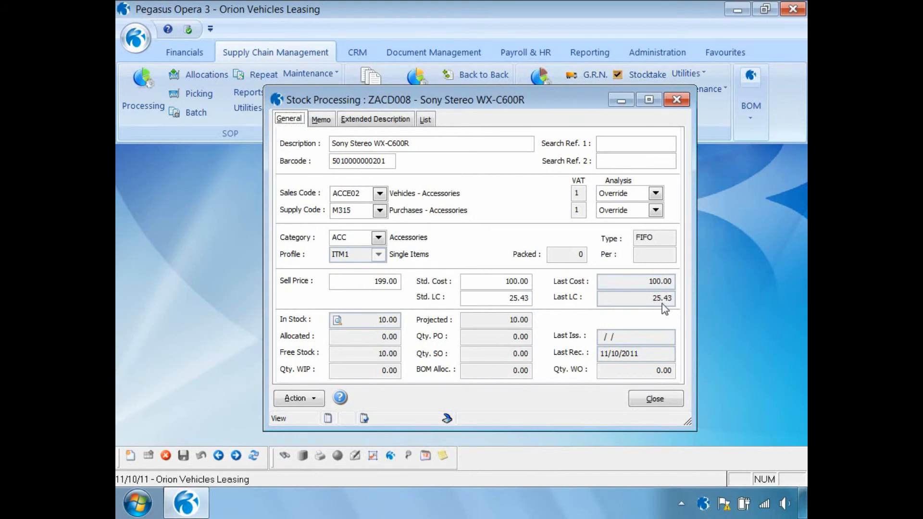
pyautogui.click(646, 399)
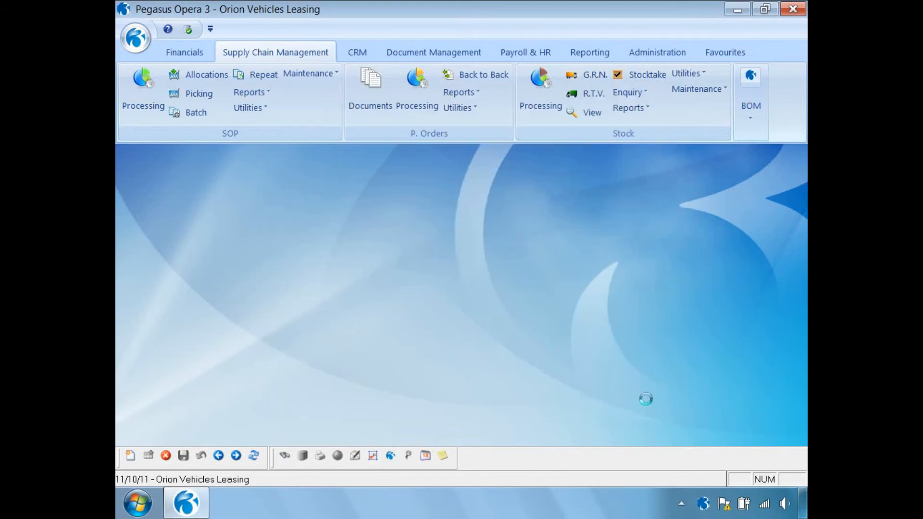
# - Open Stock View for 11/10/2011 to 11/10/2011 with Receipt transactions included and refresh it
pyautogui.click(590, 112)
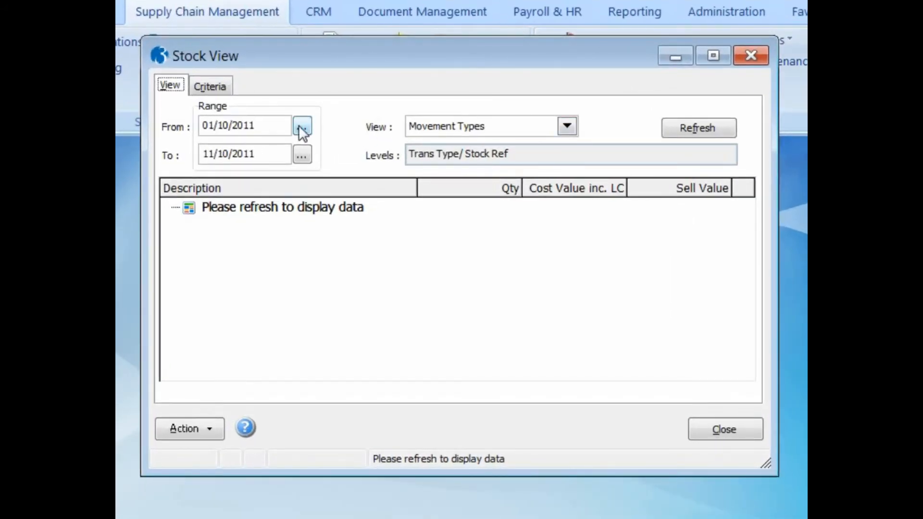
pyautogui.click(302, 127)
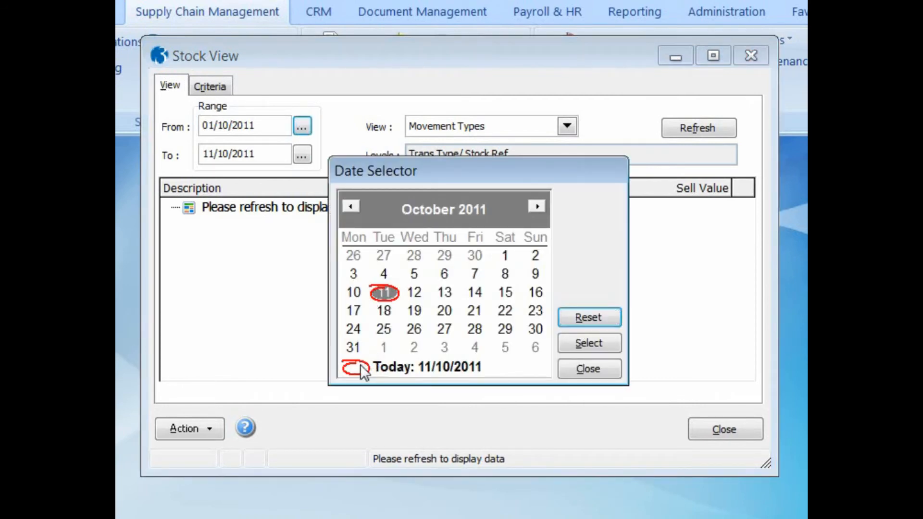
pyautogui.click(581, 343)
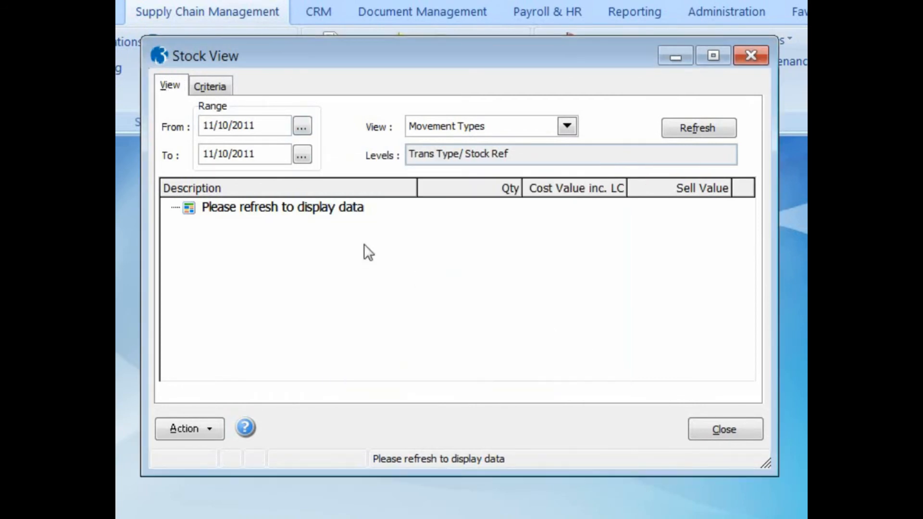
pyautogui.click(208, 85)
pyautogui.click(247, 373)
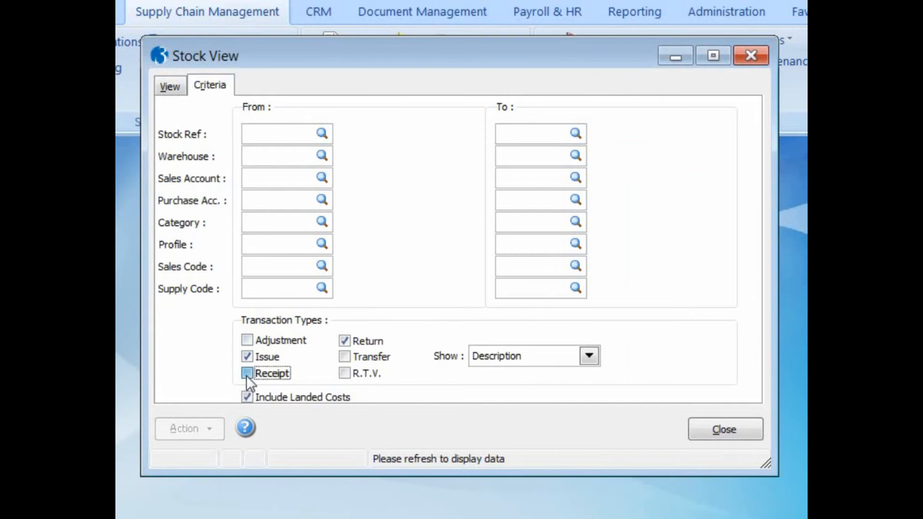
pyautogui.click(169, 85)
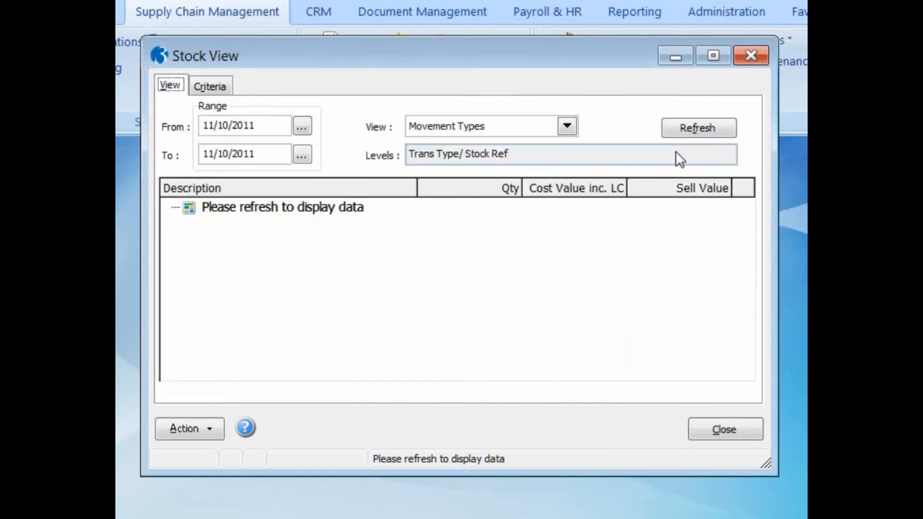
pyautogui.click(677, 132)
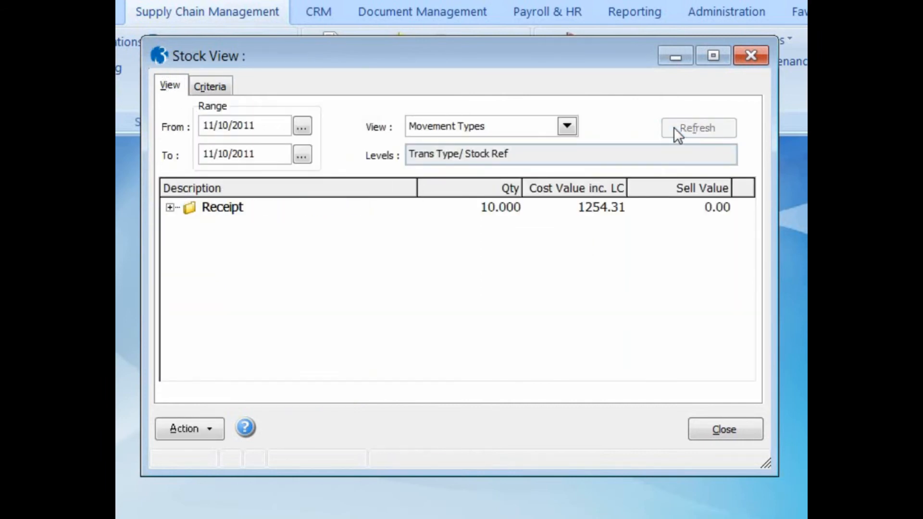
# - Expand the Receipt movements and examine the Sony Stereo WX-C600R receipt transaction, then close Stock View
pyautogui.click(170, 207)
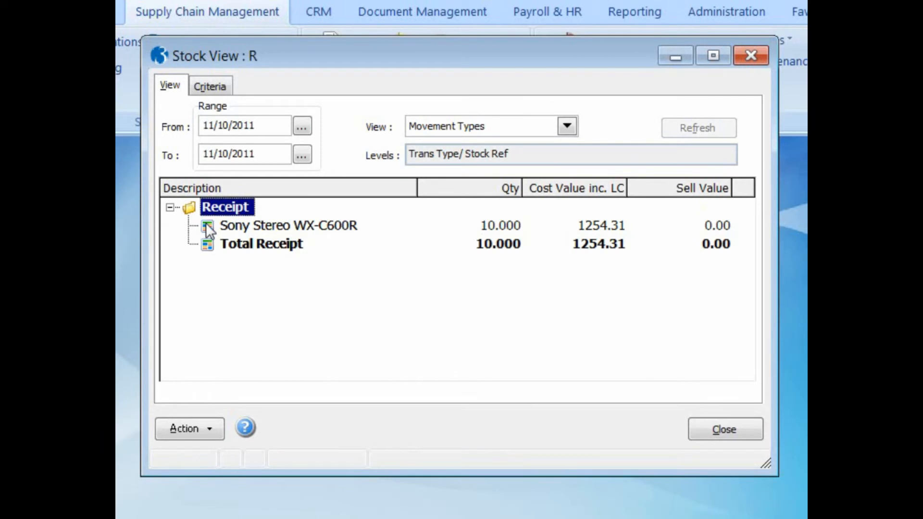
pyautogui.doubleClick(206, 223)
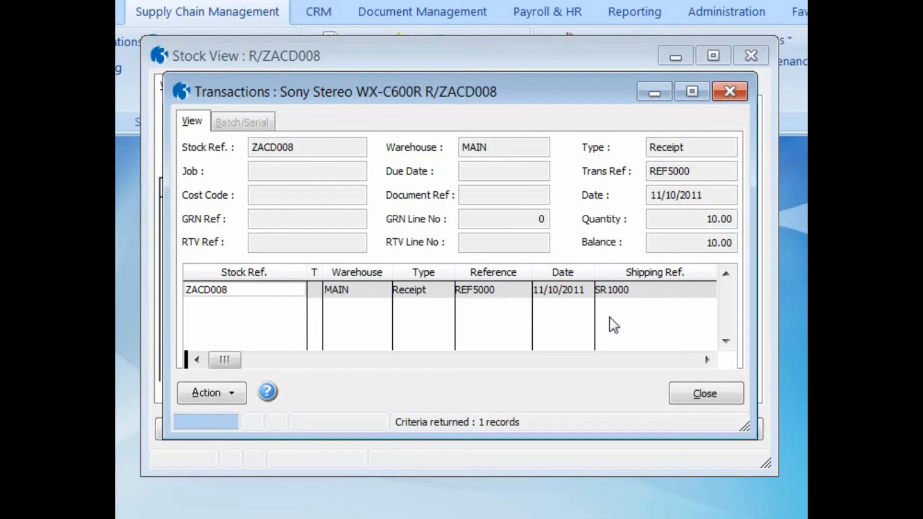
pyautogui.click(713, 394)
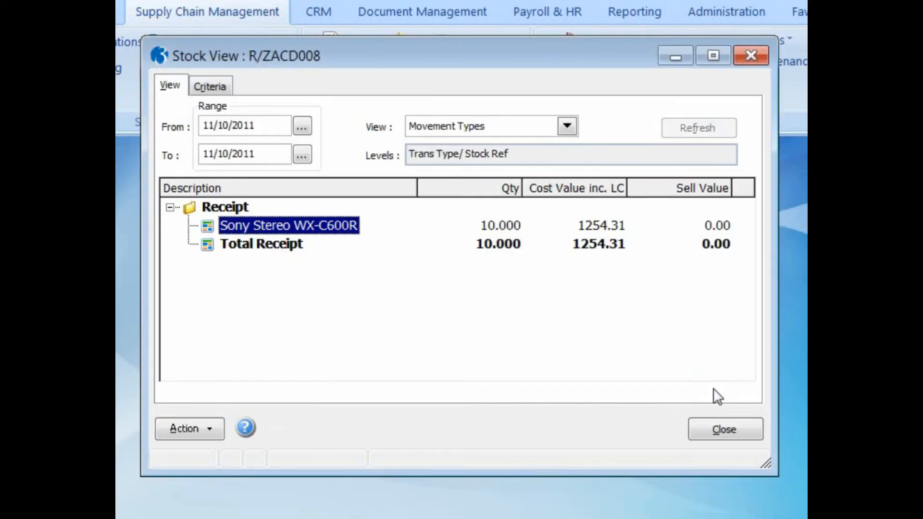
pyautogui.click(722, 429)
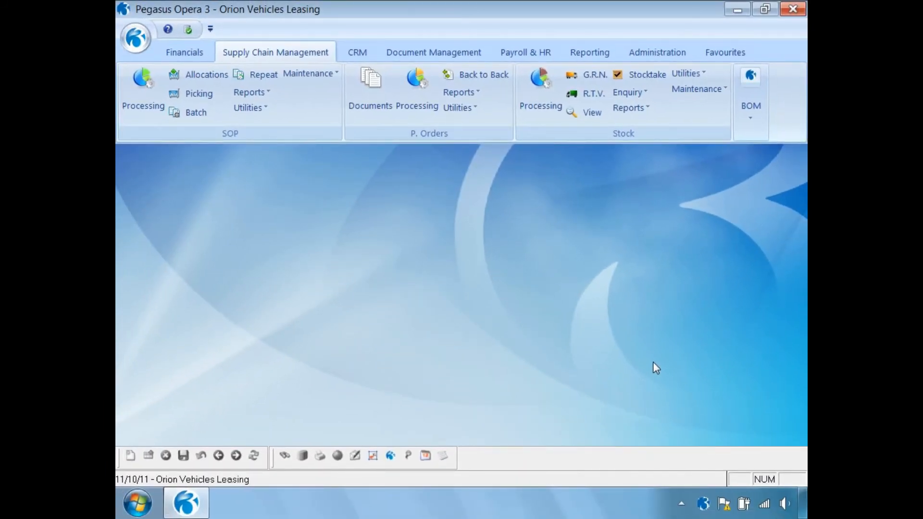
# - Start a new sales invoice for Adams Light Engineering Ltd, publishing it as a PDF file named 1 with description INVOICE
pyautogui.click(143, 92)
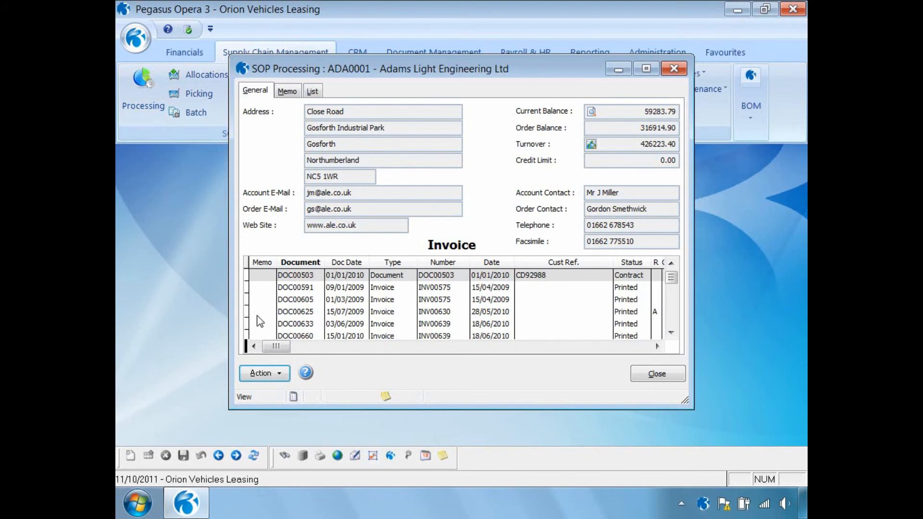
pyautogui.click(269, 374)
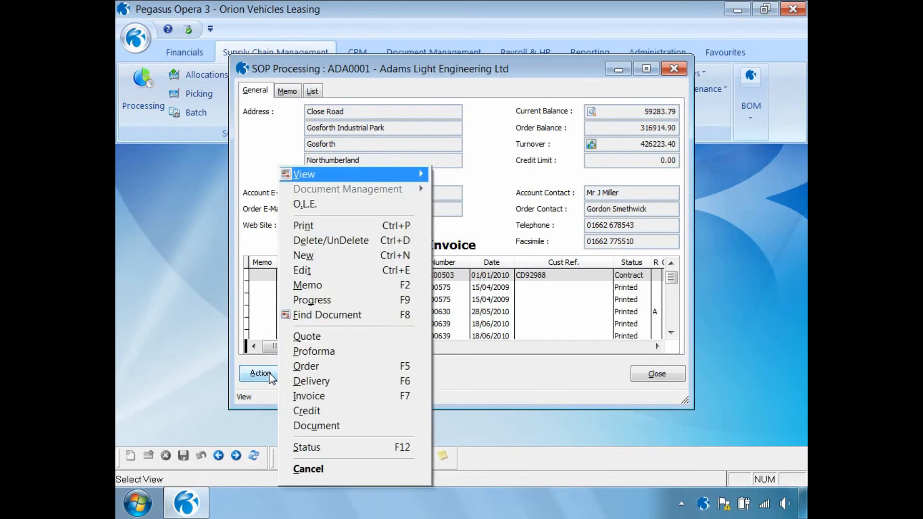
pyautogui.click(326, 261)
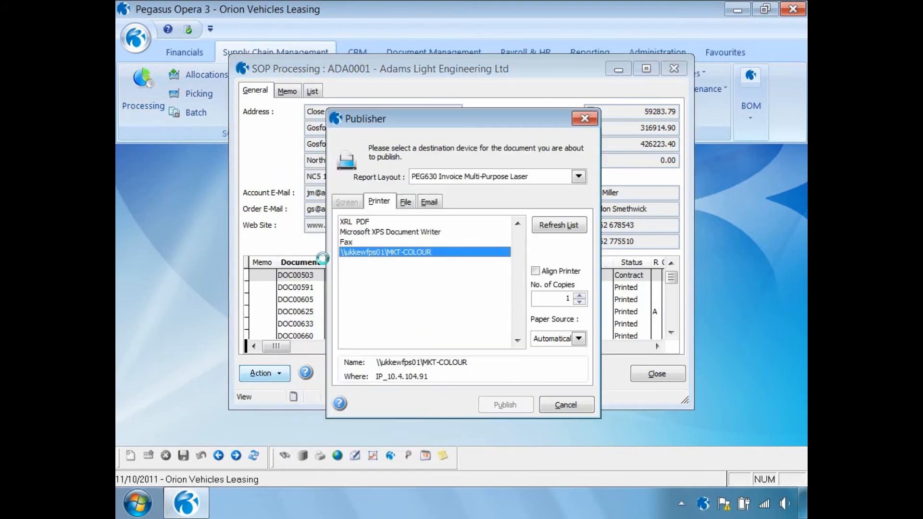
pyautogui.click(401, 206)
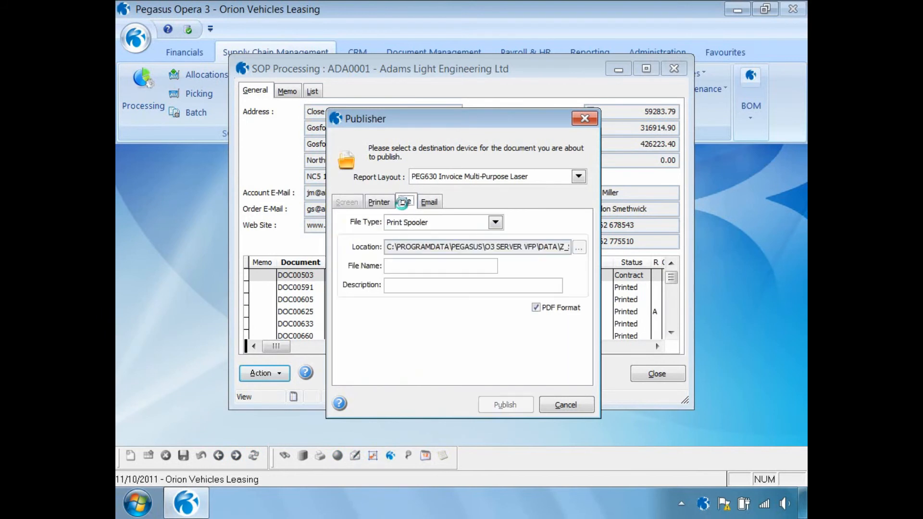
pyautogui.write('1')
pyautogui.press('Tab')
pyautogui.write('INVOICE')
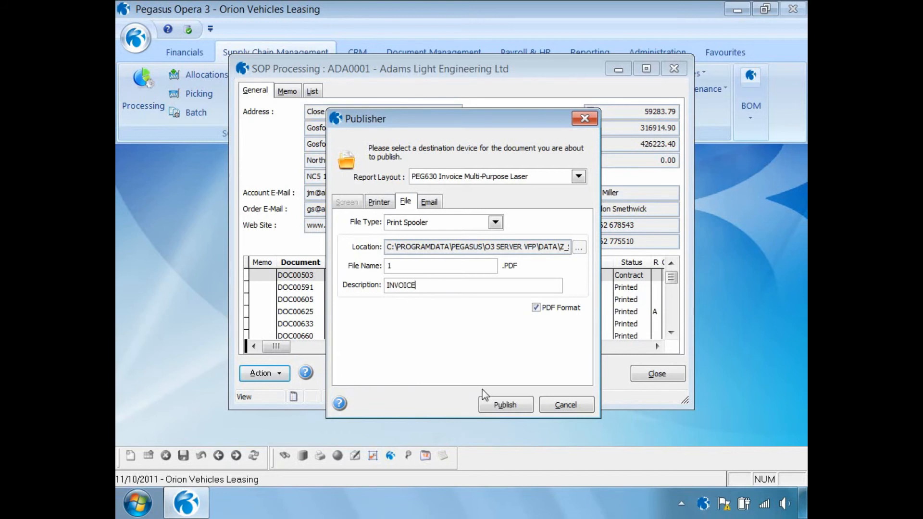
pyautogui.click(495, 404)
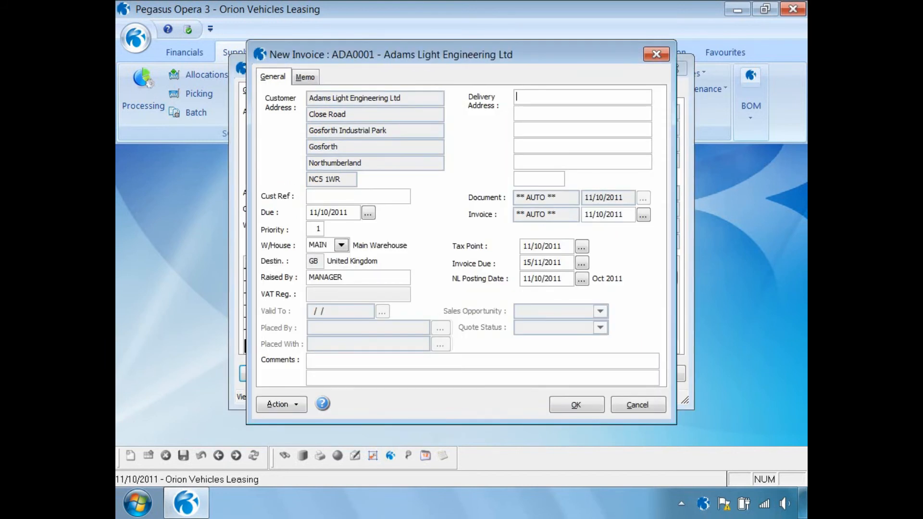
# - Accept the invoice header and add stock item ZACD008 as an invoice line with quantity 1
pyautogui.click(587, 409)
pyautogui.write('ZAC')
pyautogui.press('Return')
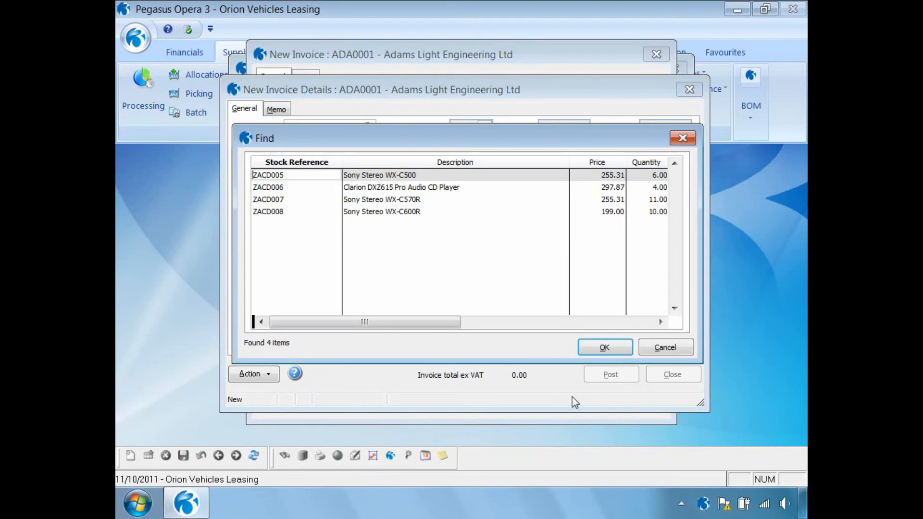
pyautogui.click(286, 213)
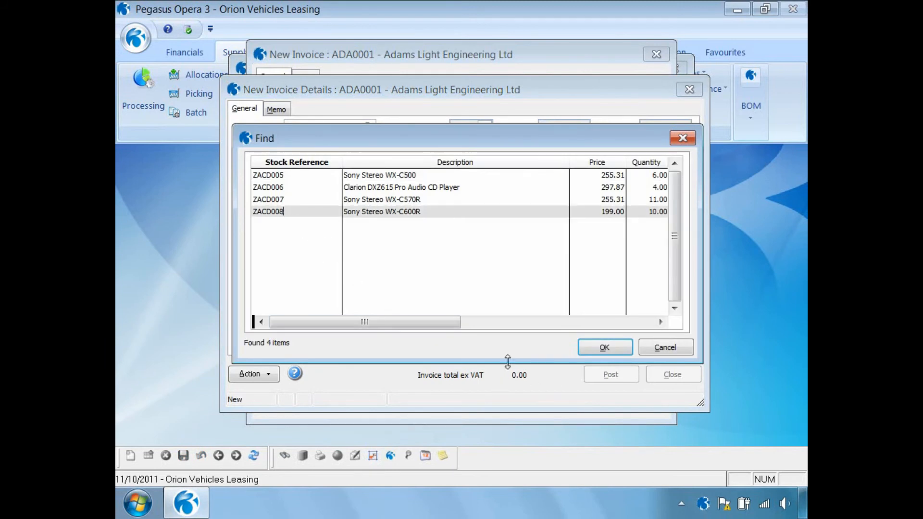
pyautogui.click(604, 346)
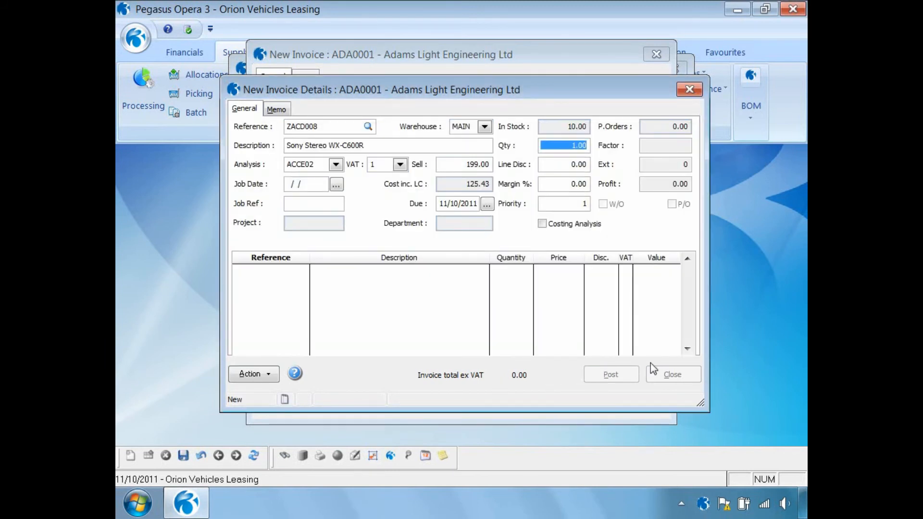
pyautogui.press('Tab')
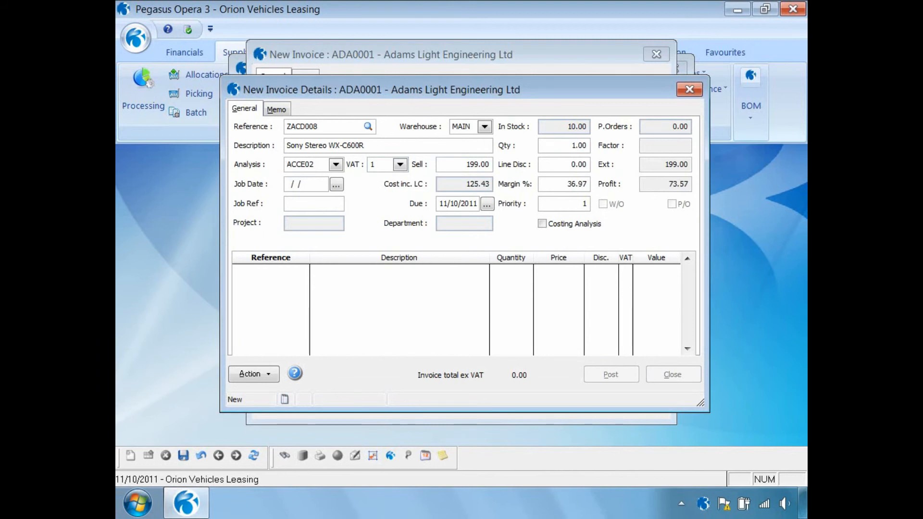
# - Save the invoice line and post the invoice without capturing a document
pyautogui.click(459, 161)
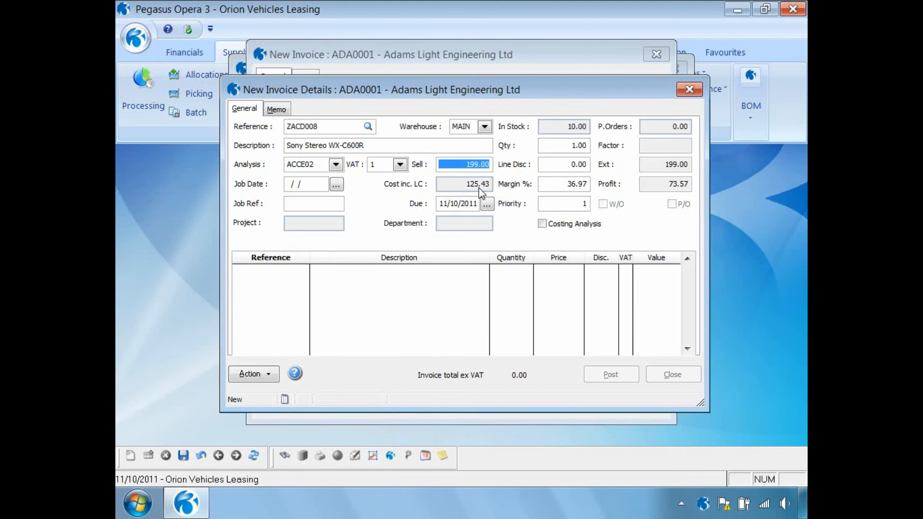
pyautogui.click(183, 457)
pyautogui.click(601, 376)
pyautogui.click(528, 310)
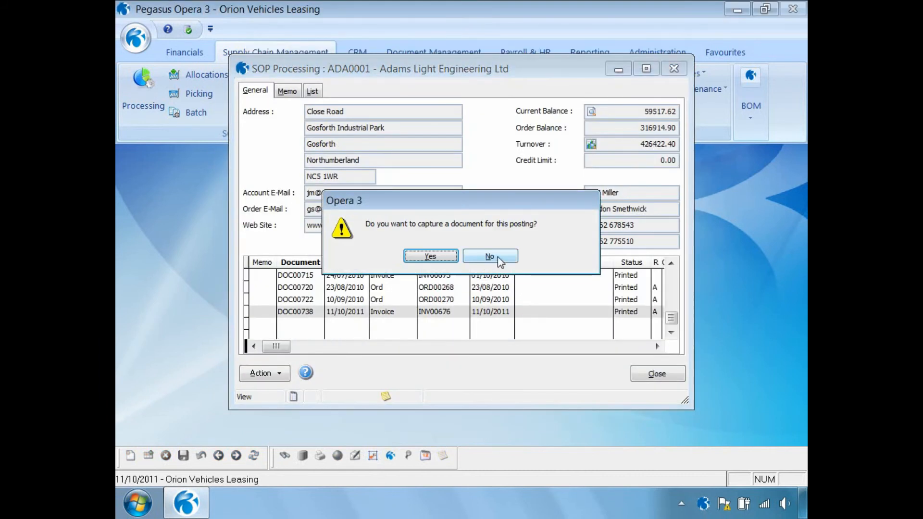
pyautogui.click(489, 256)
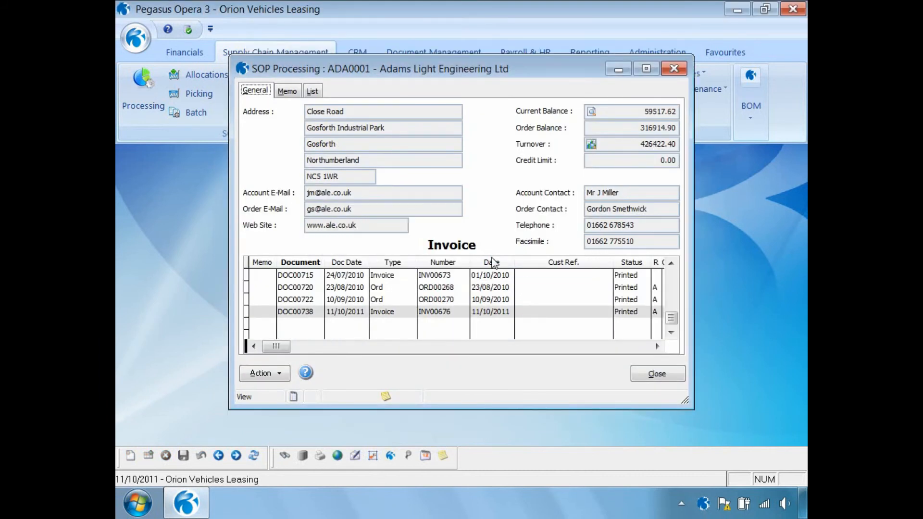
# - View the totals of the posted invoice, then close SOP Processing
pyautogui.click(269, 373)
pyautogui.moveTo(303, 175)
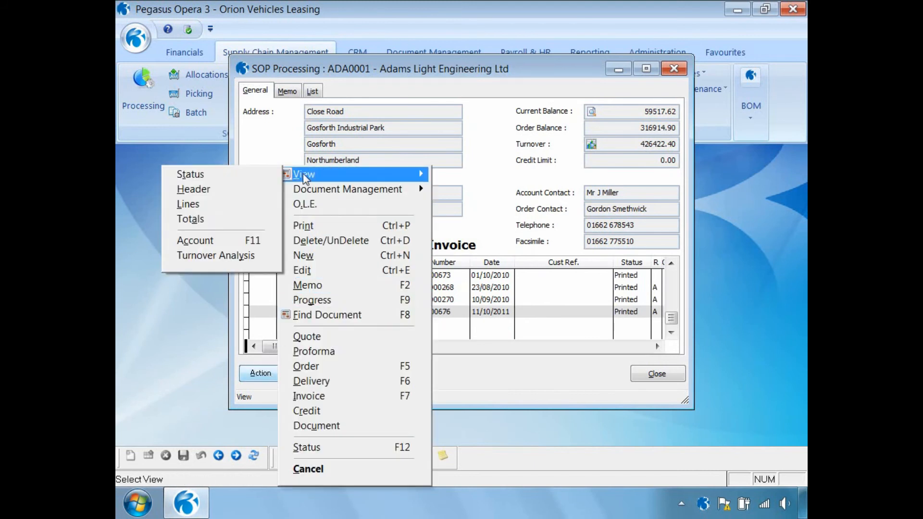
pyautogui.click(195, 220)
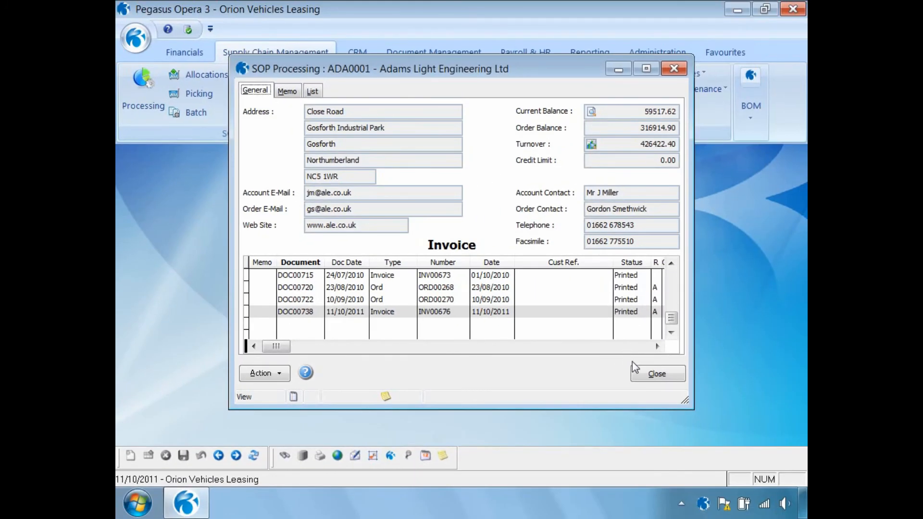
pyautogui.click(654, 374)
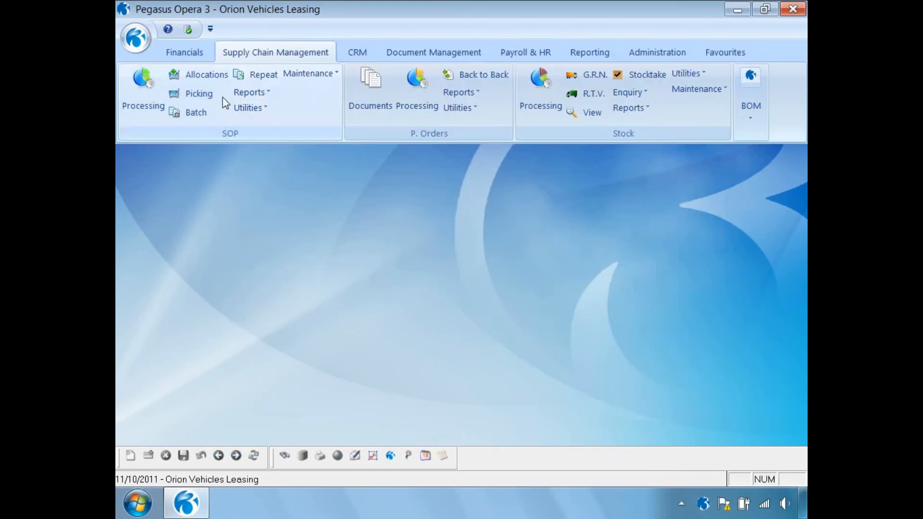
# - Open Nominal View for 2011 period 10 to 2011 period 10 with the Nominal view and refresh it
pyautogui.click(183, 54)
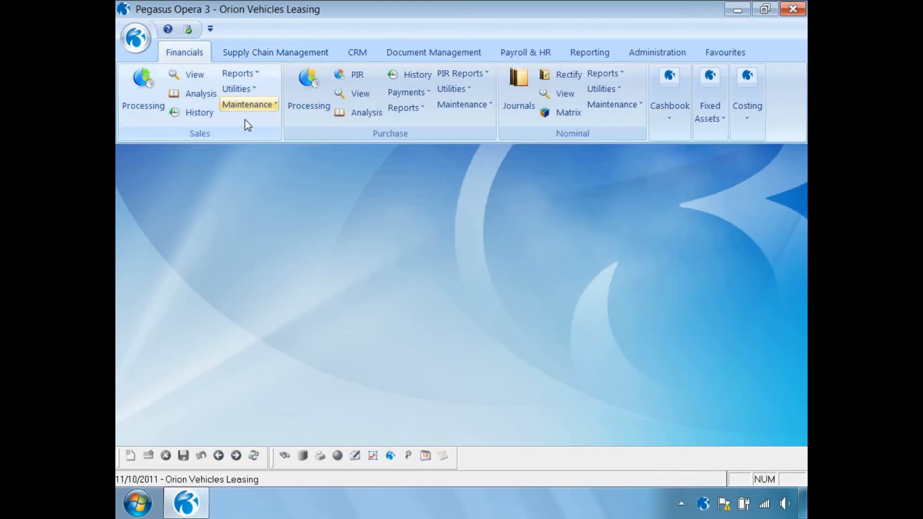
pyautogui.click(564, 96)
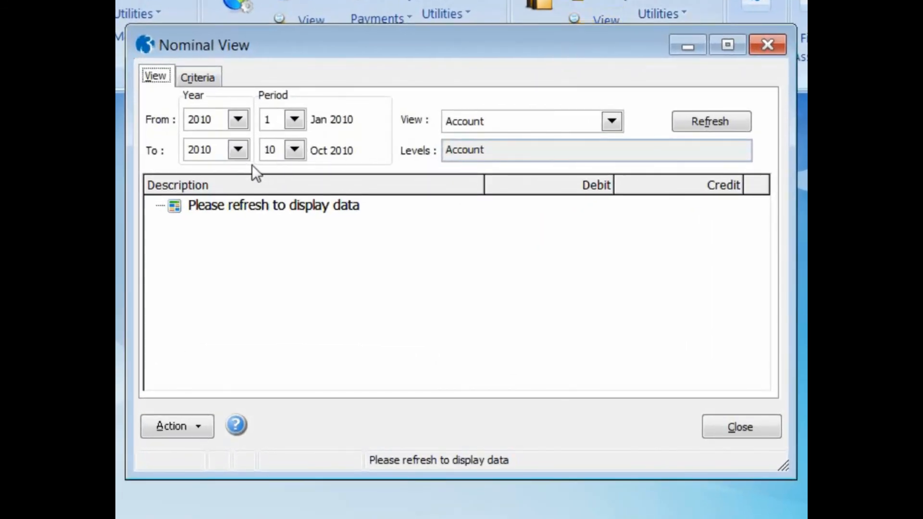
pyautogui.click(238, 152)
pyautogui.click(226, 212)
pyautogui.click(237, 119)
pyautogui.click(226, 186)
pyautogui.click(294, 120)
pyautogui.moveTo(295, 171); pyautogui.dragTo(295, 227)
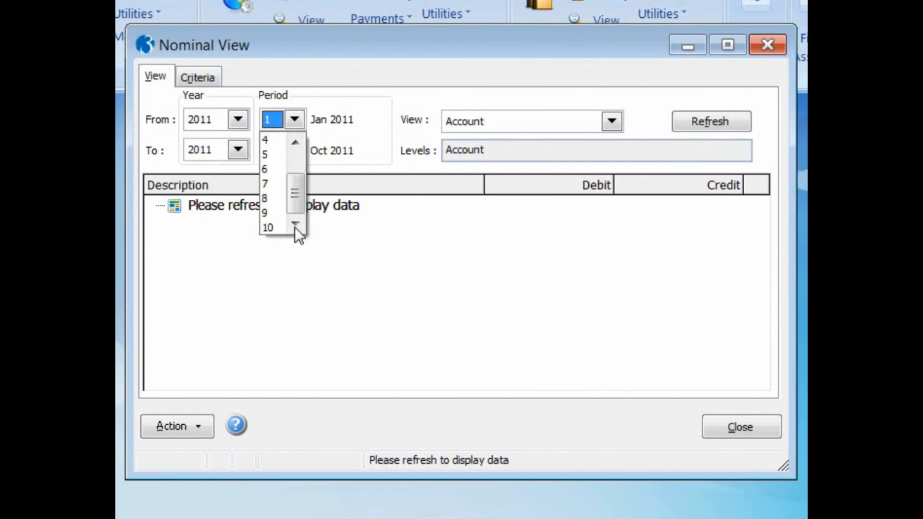
pyautogui.click(270, 228)
pyautogui.click(591, 120)
pyautogui.click(582, 157)
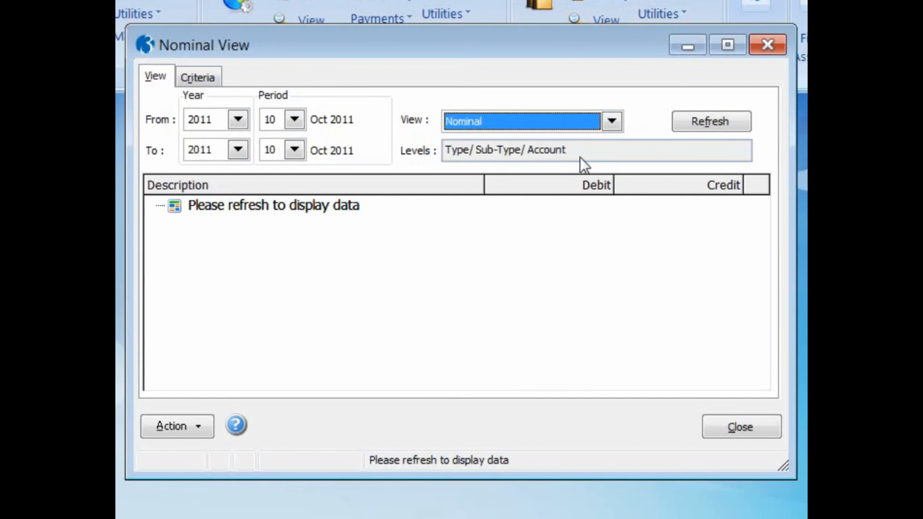
pyautogui.click(699, 126)
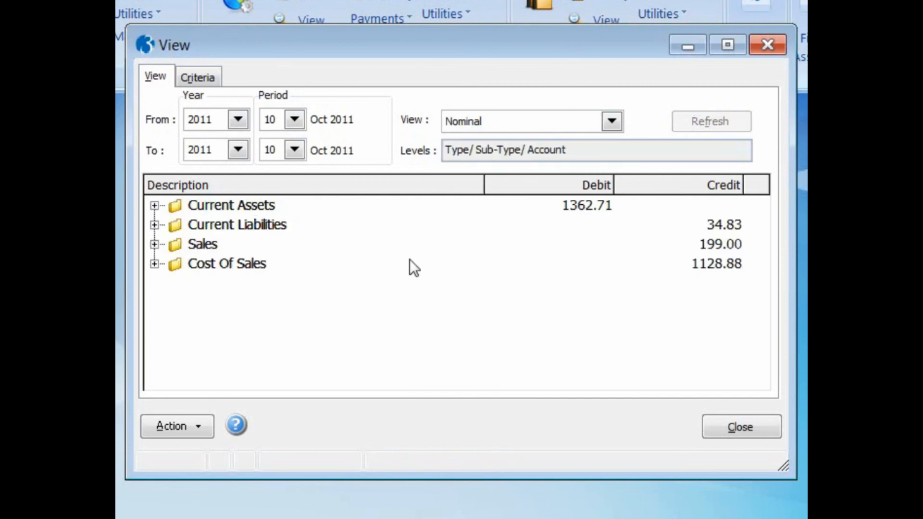
# - Expand Current Assets and Debtors, then open and close the Trade Debtors transactions
pyautogui.click(152, 209)
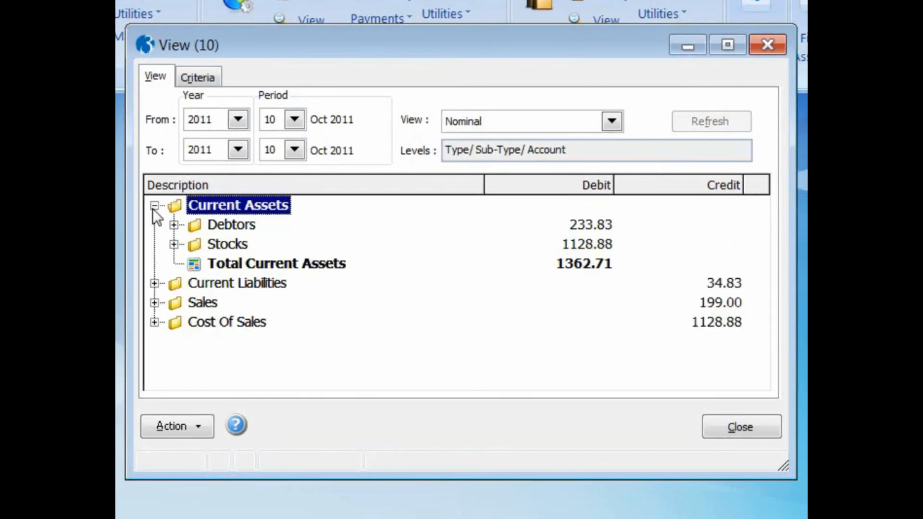
pyautogui.click(174, 224)
pyautogui.doubleClick(215, 245)
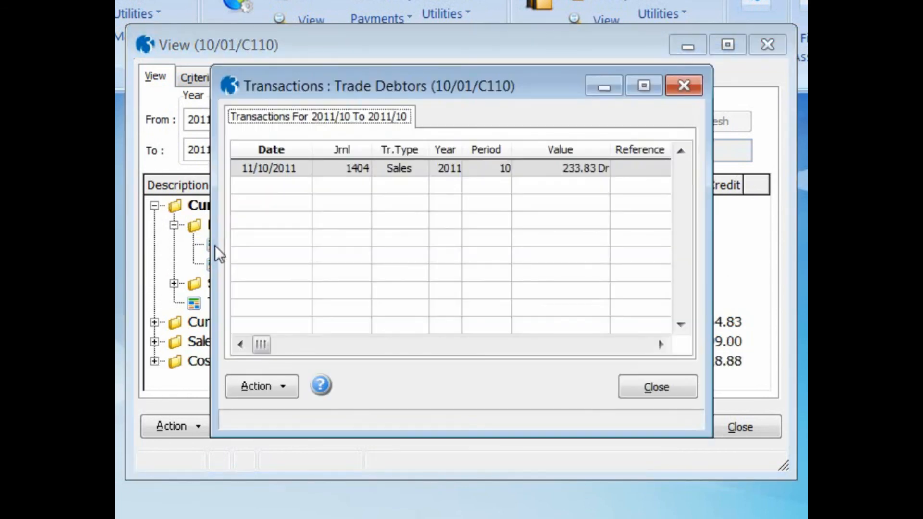
pyautogui.click(634, 387)
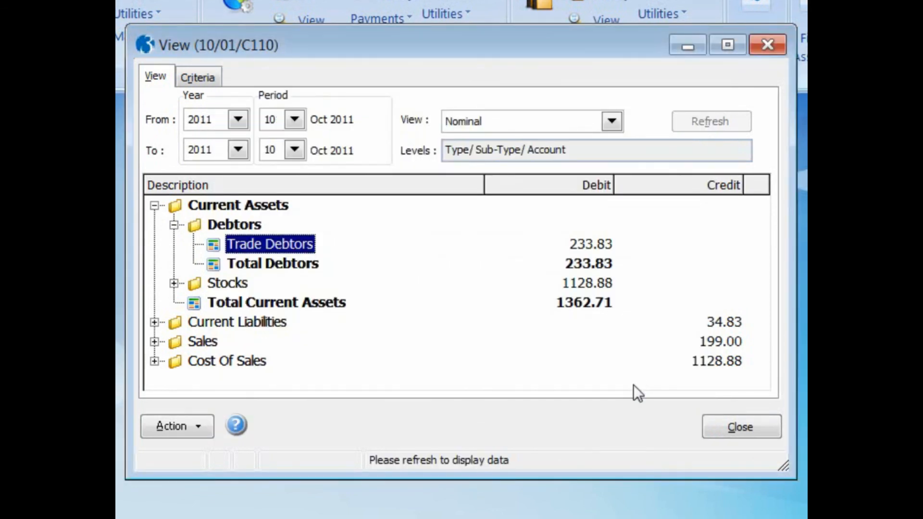
# - Expand Stocks and open the Stock account's transactions to examine them, then close the list
pyautogui.click(174, 283)
pyautogui.doubleClick(211, 304)
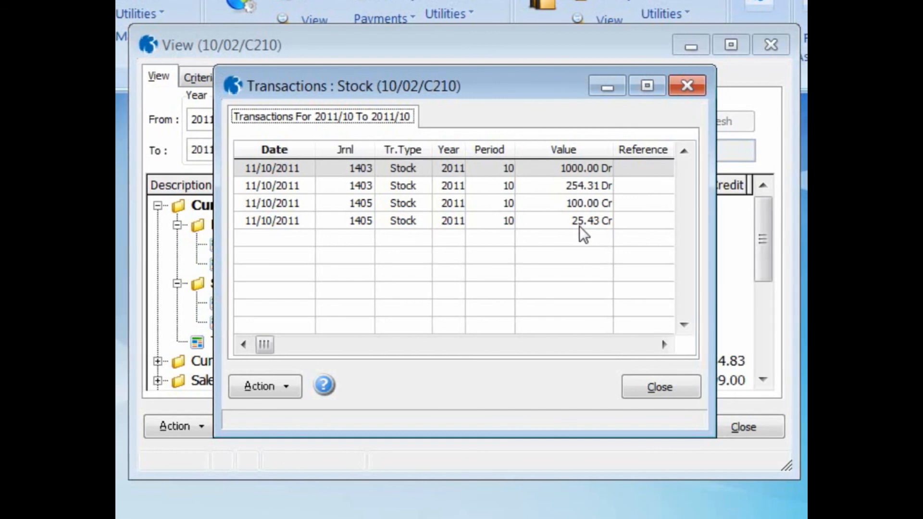
pyautogui.click(650, 387)
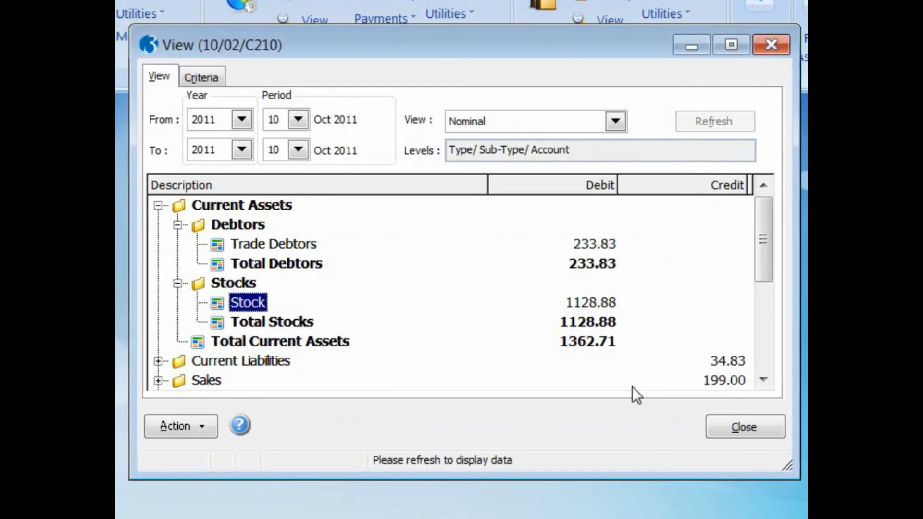